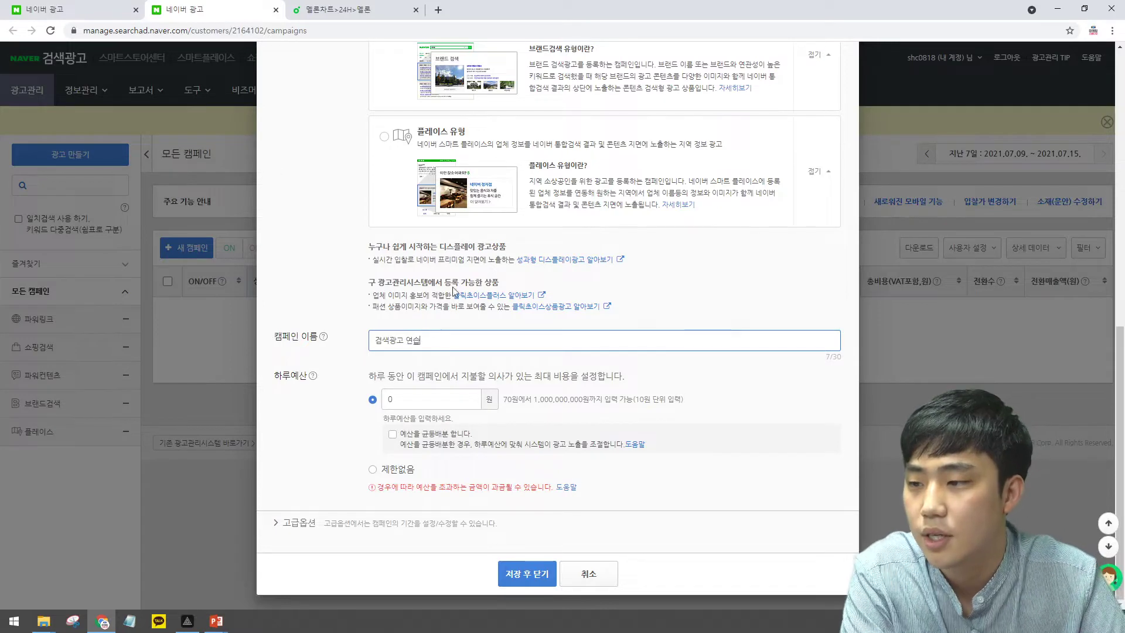
Set the campaign's daily budget to 30,000 won, enable the automatic tracking URL parameter (자동 추적URL 파라미터) and save the campaign.
click(402, 401)
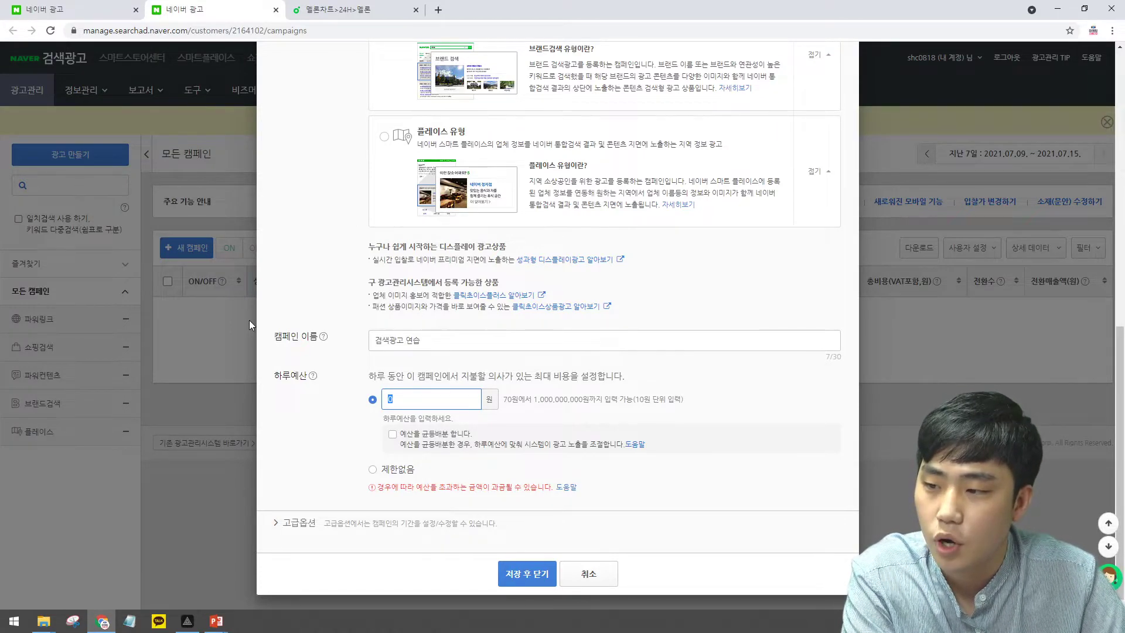
text(30000)
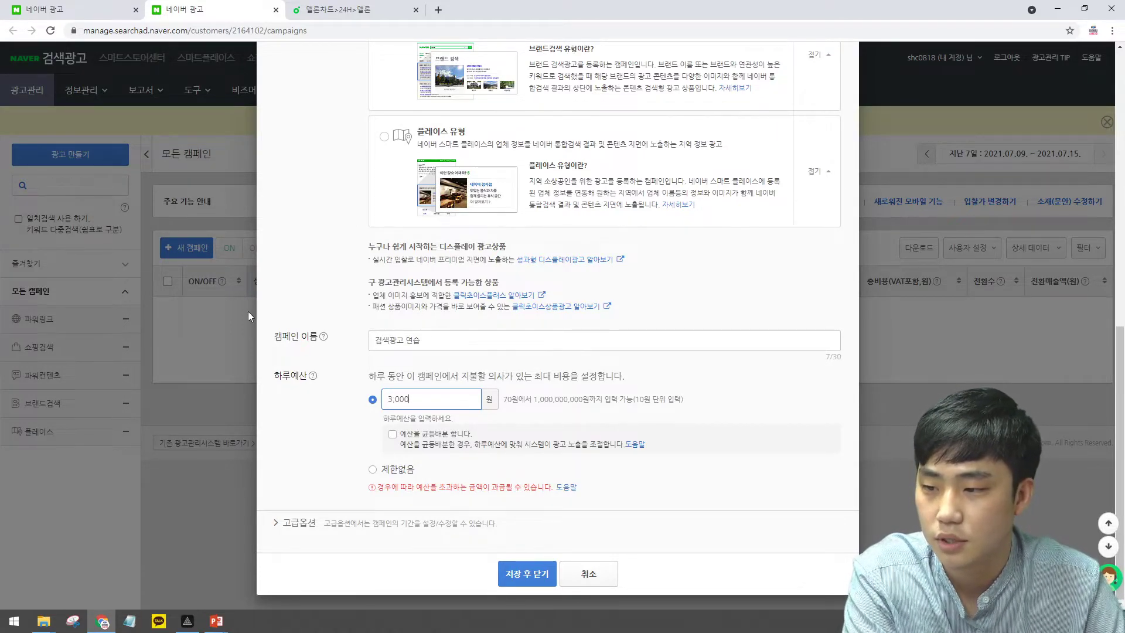
click(301, 521)
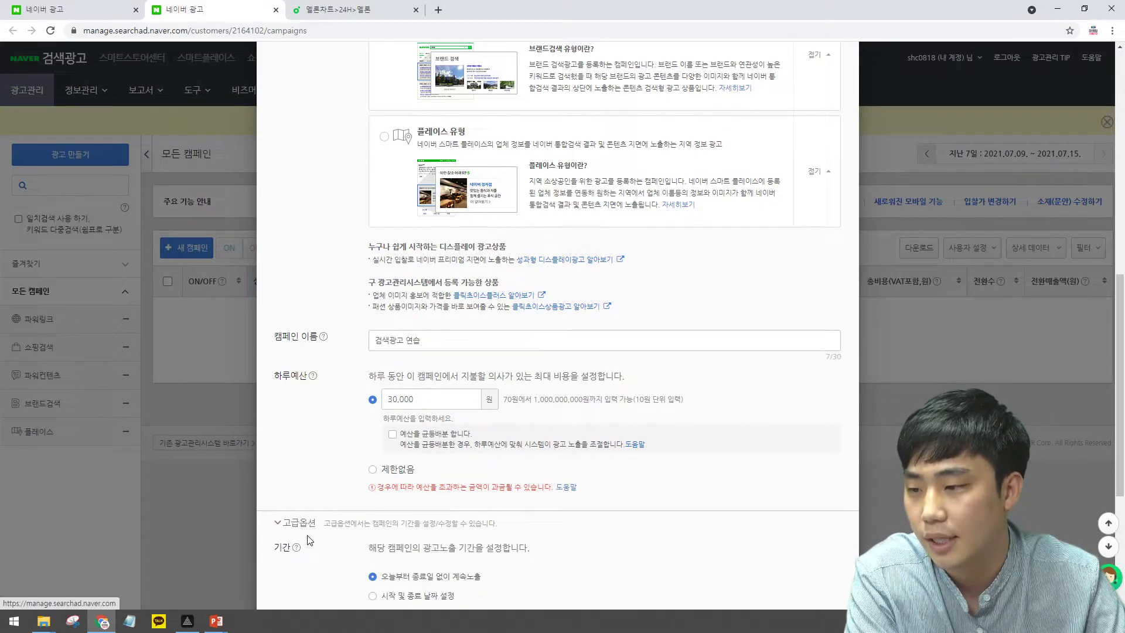
scroll(310, 534, down, 4)
scroll(309, 534, down, 1)
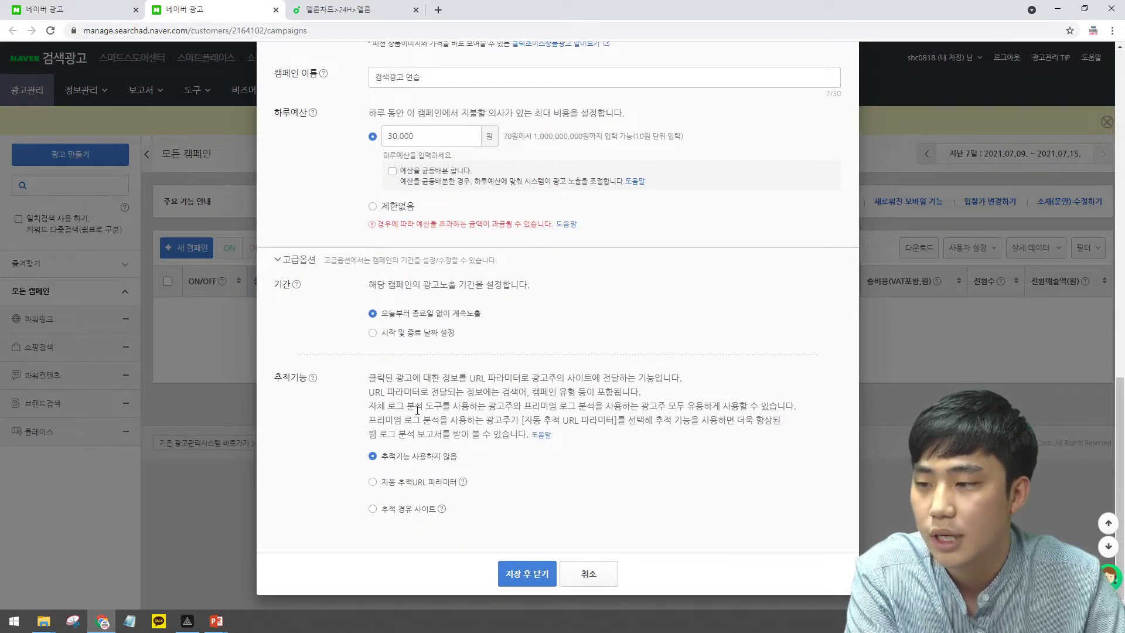
click(375, 483)
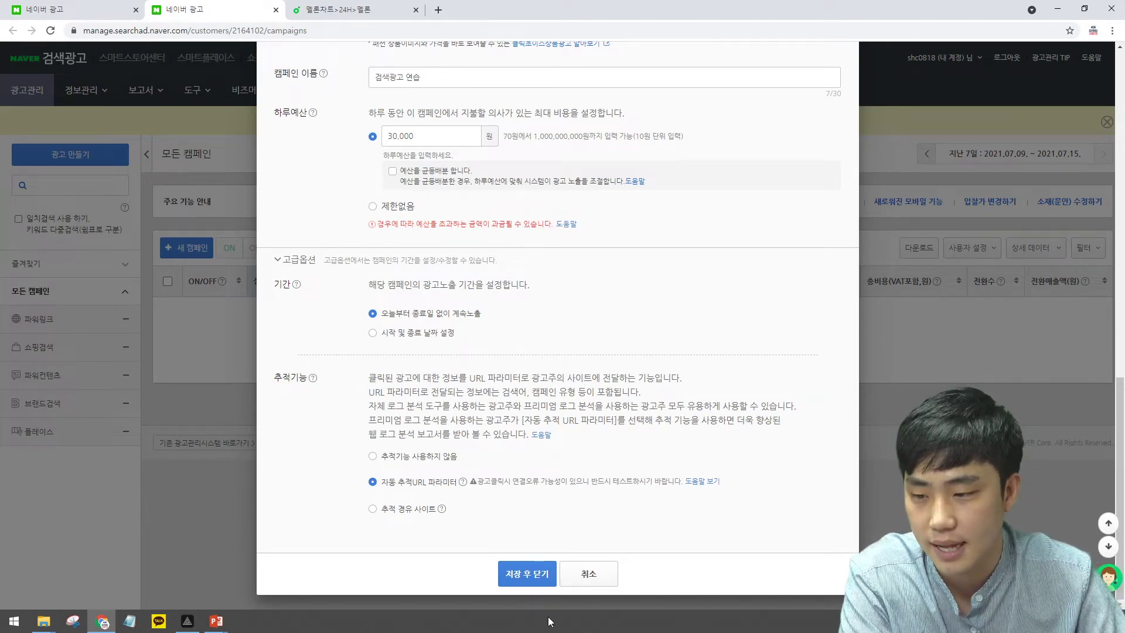
click(527, 573)
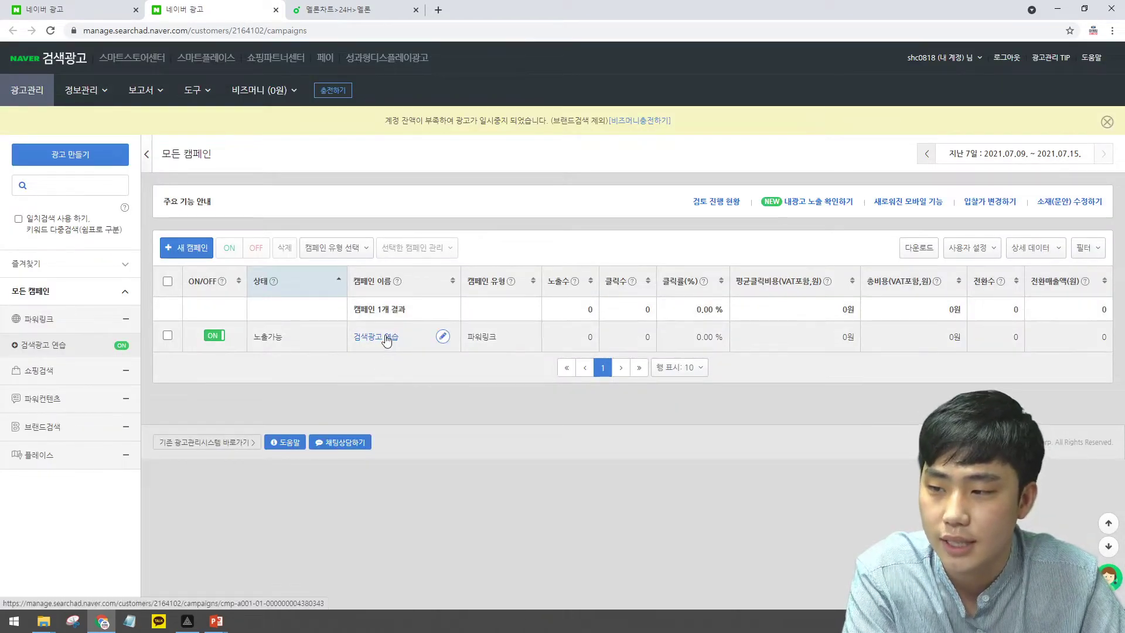
Start a new ad group in the 검색광고 연습 campaign and name it 검색광고 연습_pc.
click(387, 338)
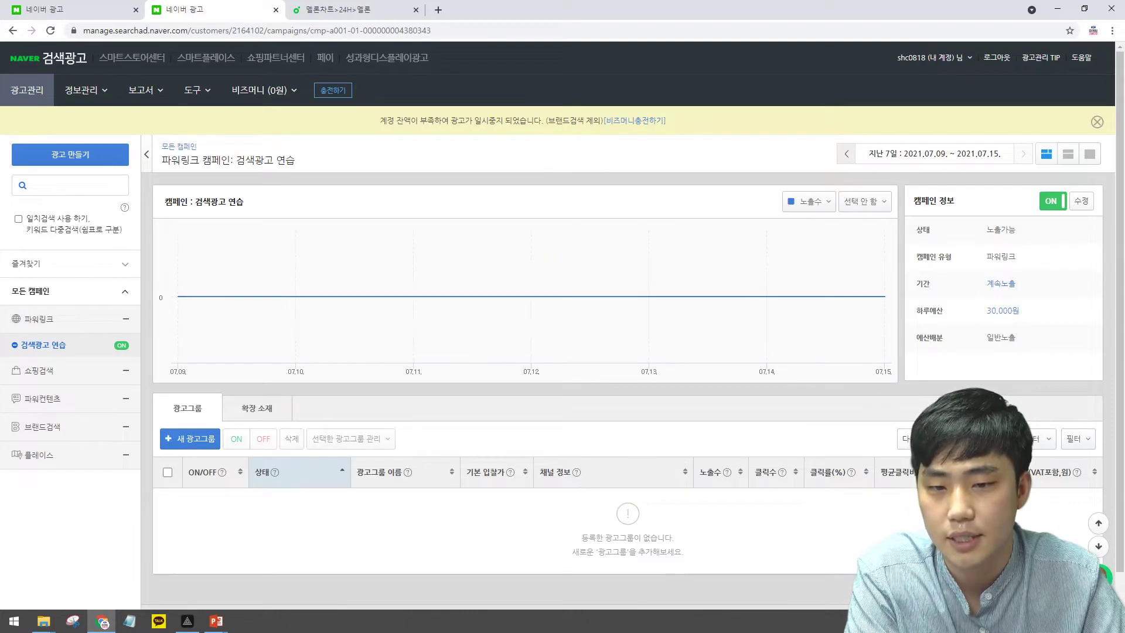
click(188, 438)
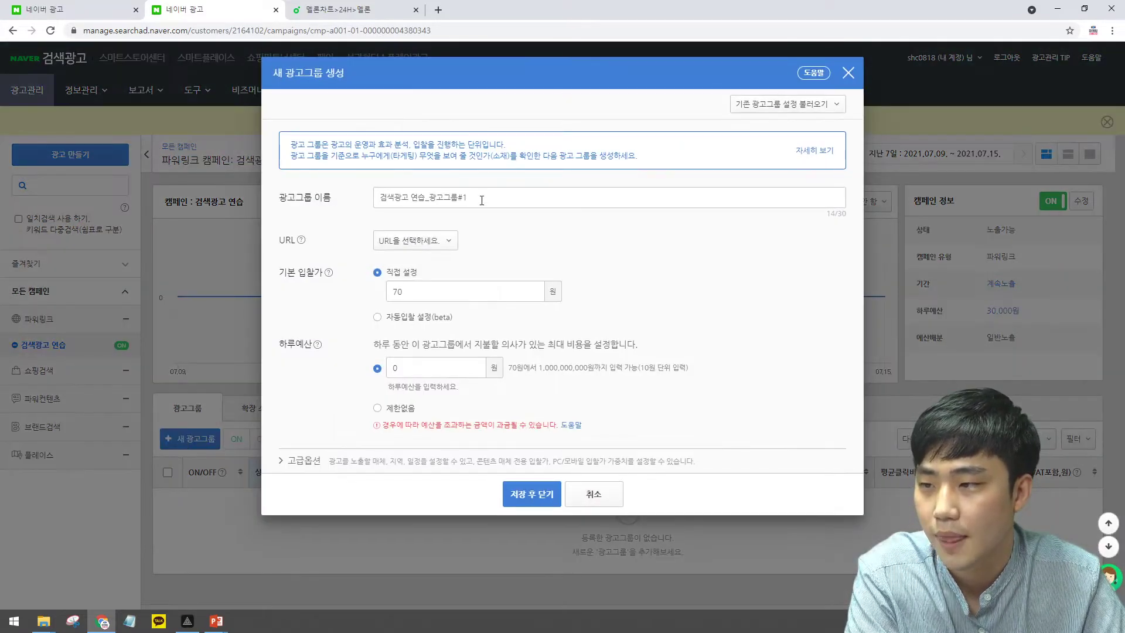
triple_click(476, 200)
click(538, 183)
click(511, 199)
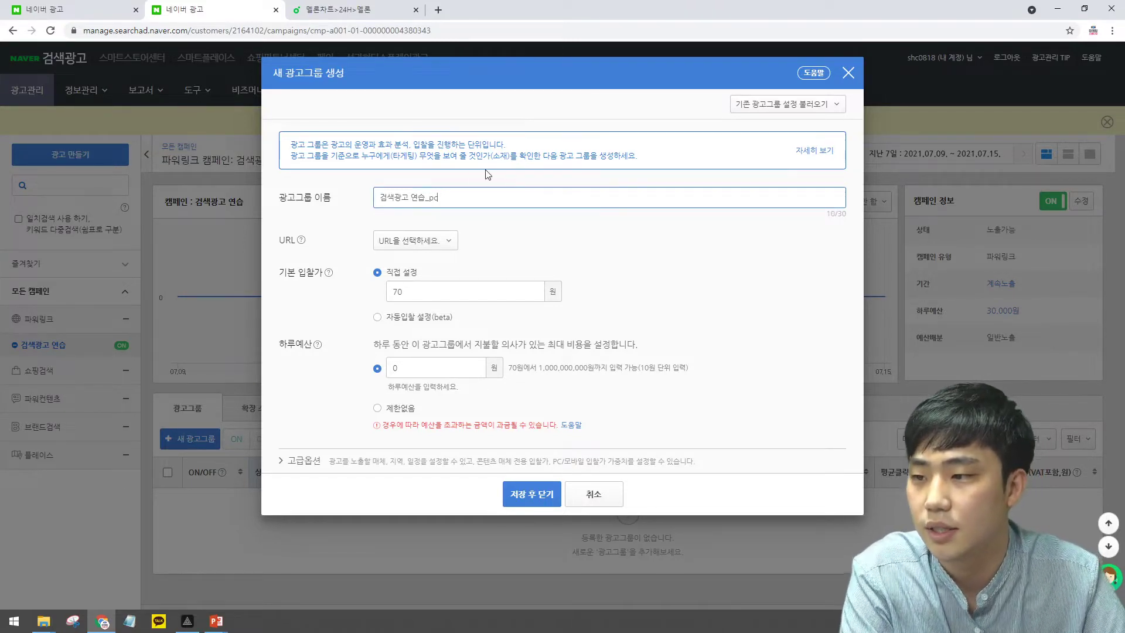
click(429, 248)
click(411, 307)
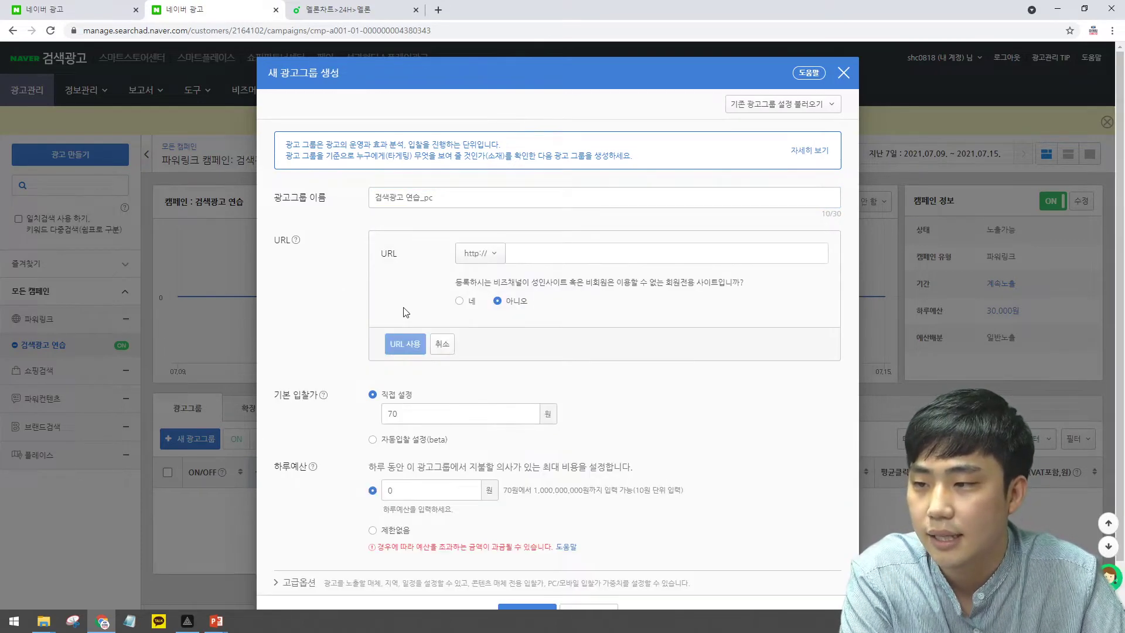
click(586, 253)
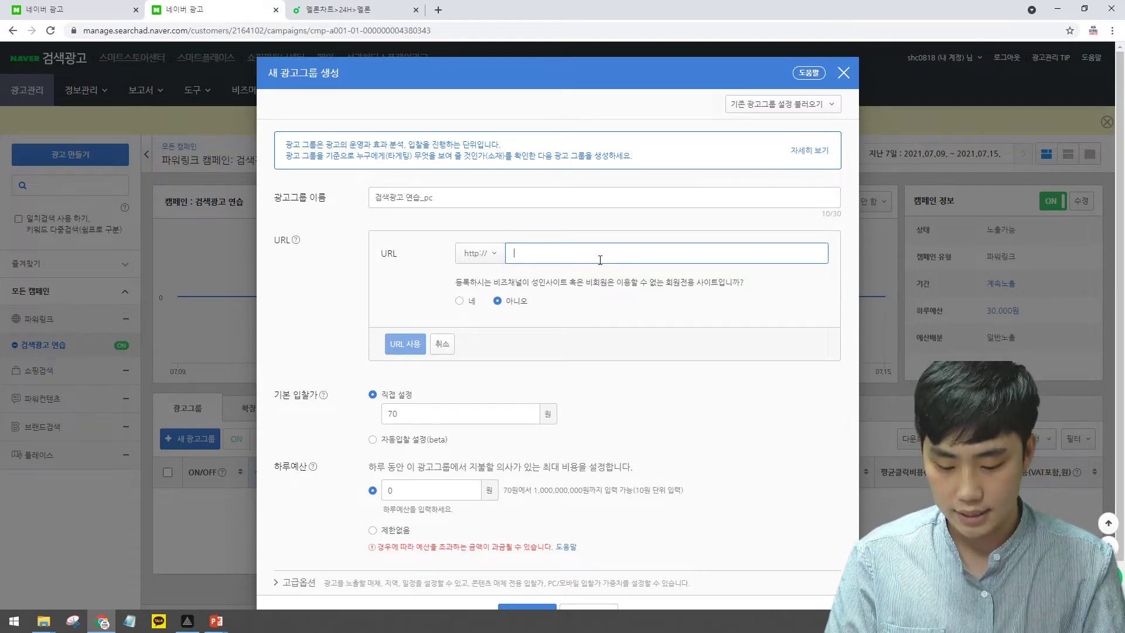
text(am-pm.kr)
click(393, 346)
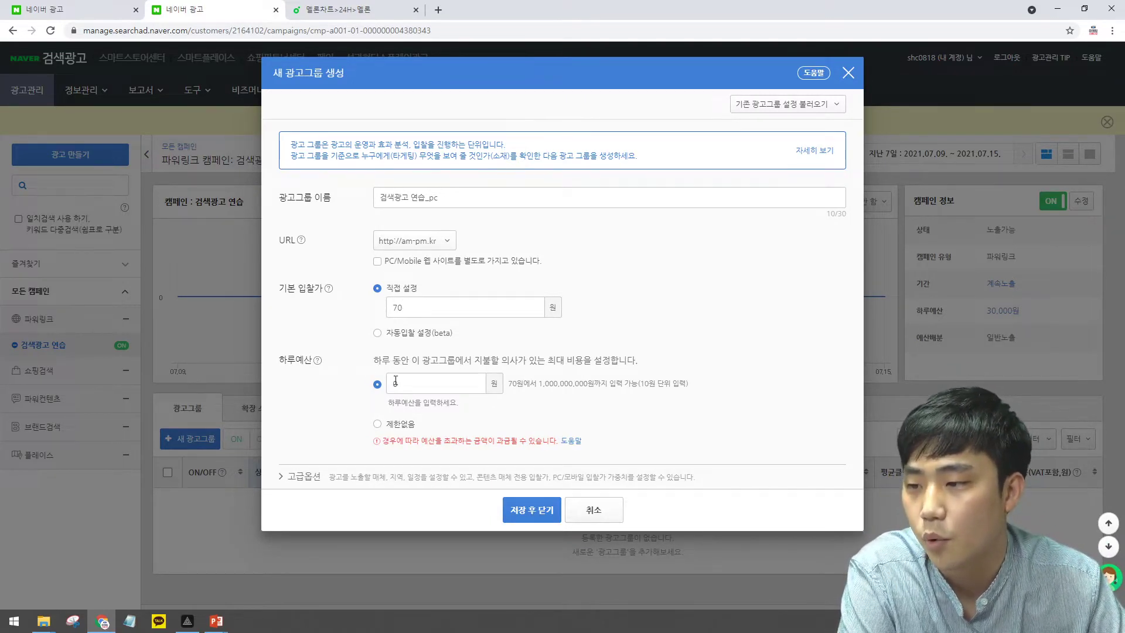
click(417, 385)
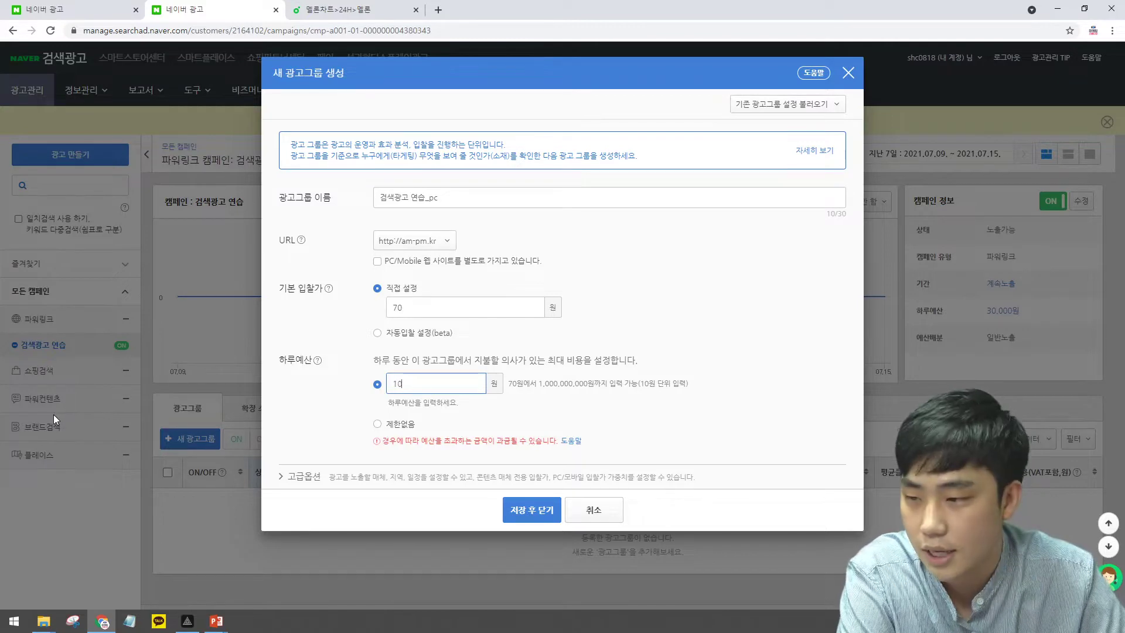
In the ad group's advanced options, choose exposure by media type (노출 매체 유형 선택) and limit it to PC.
click(311, 477)
scroll(324, 410, down, 4)
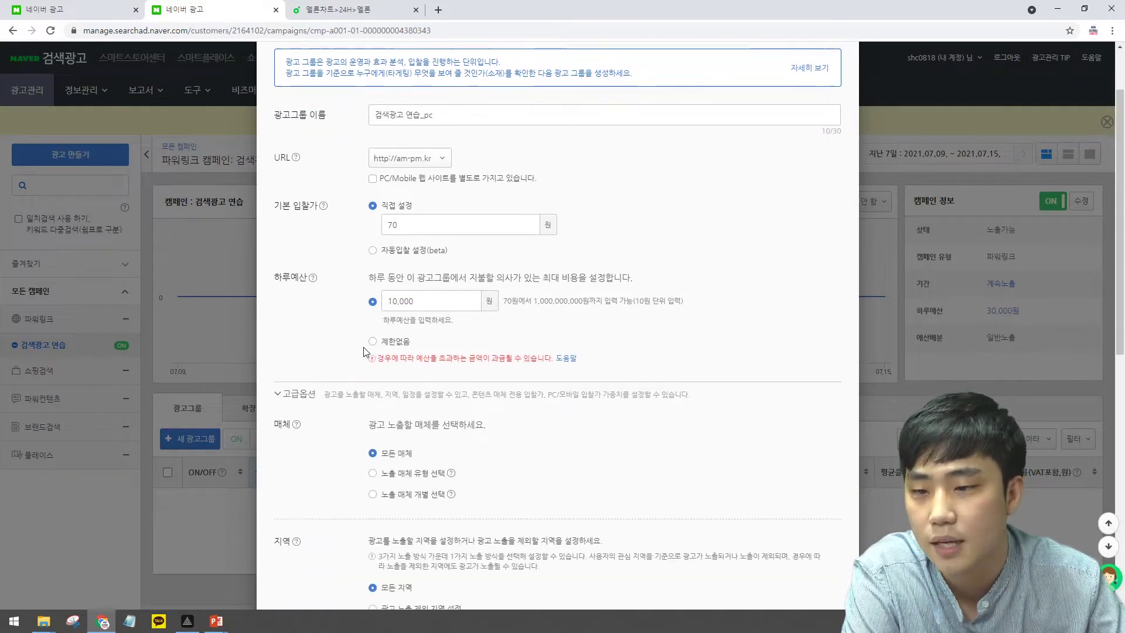
scroll(321, 413, down, 2)
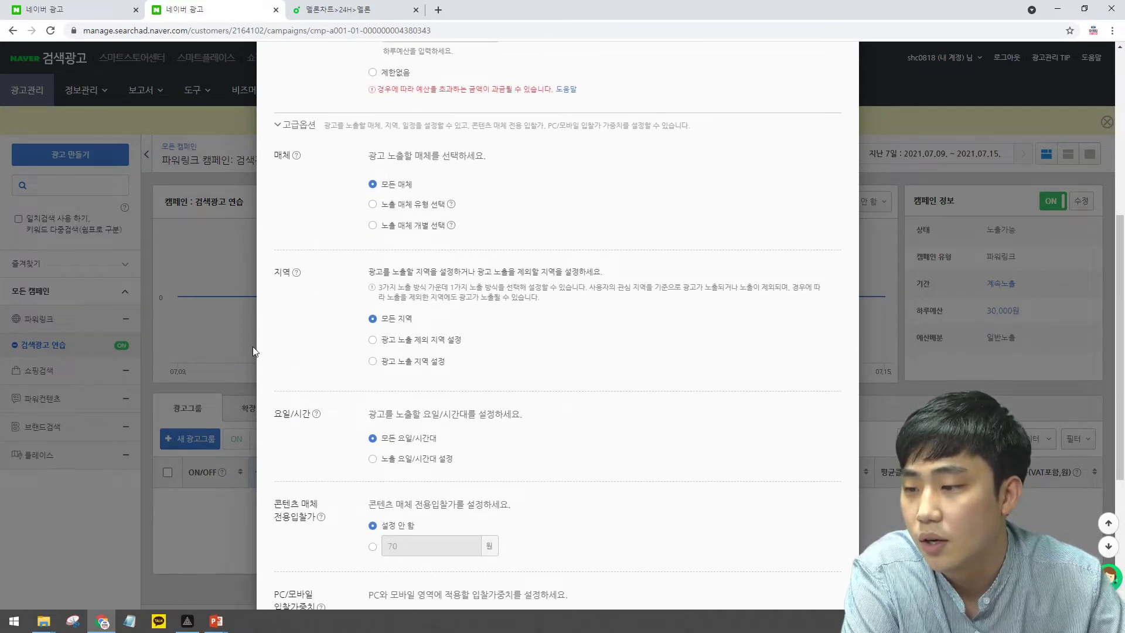
scroll(450, 327, up, 2)
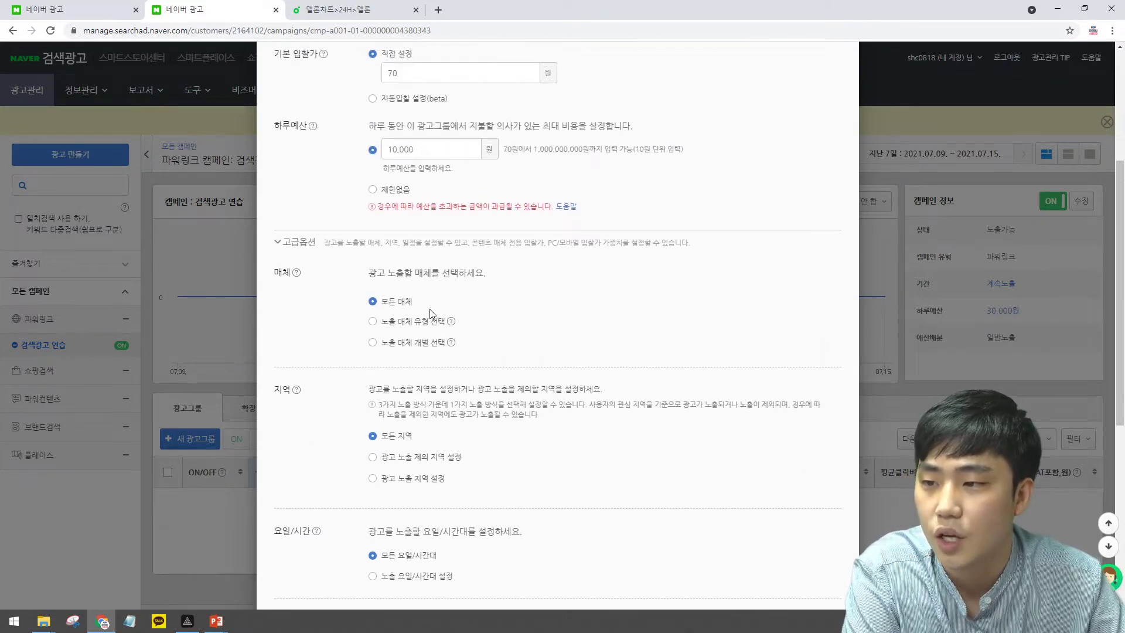
click(378, 323)
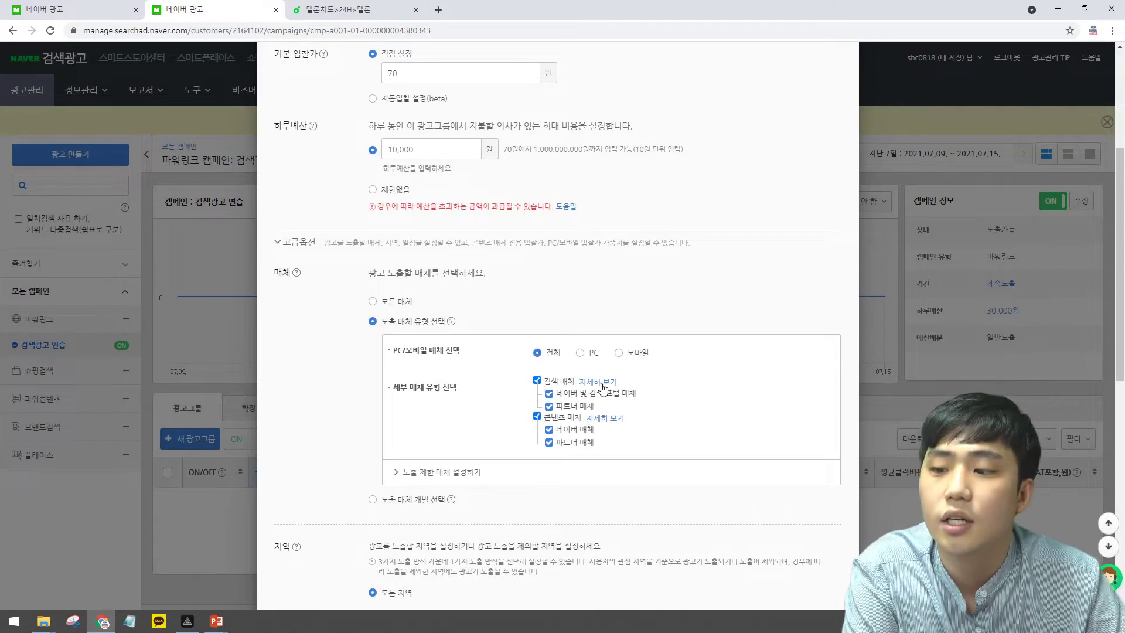
scroll(513, 228, up, 3)
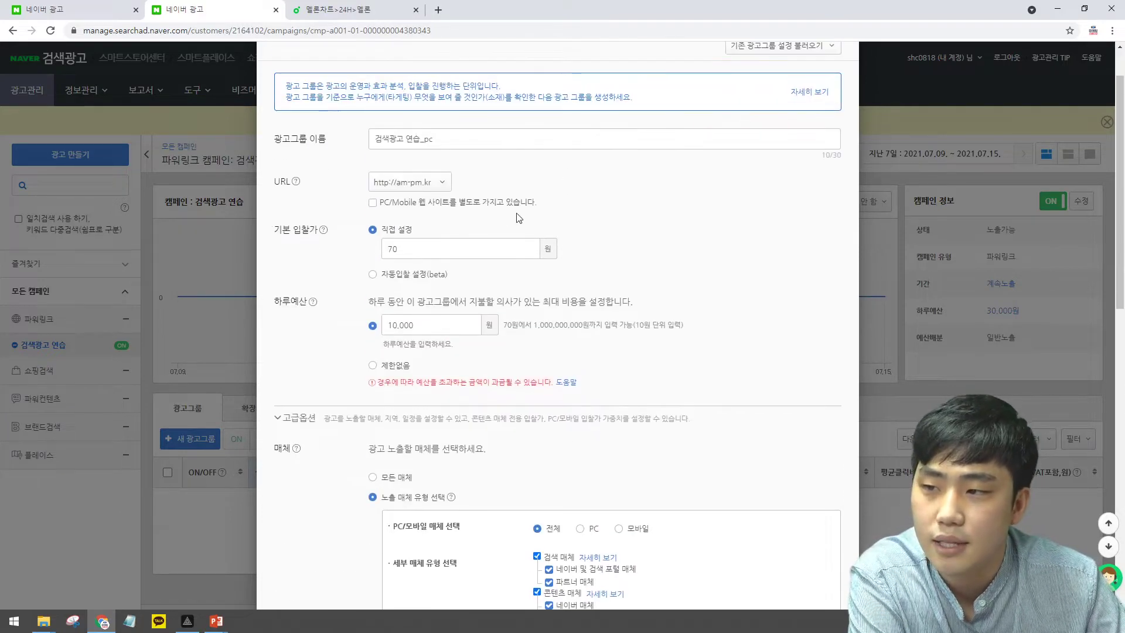
scroll(442, 187, down, 1)
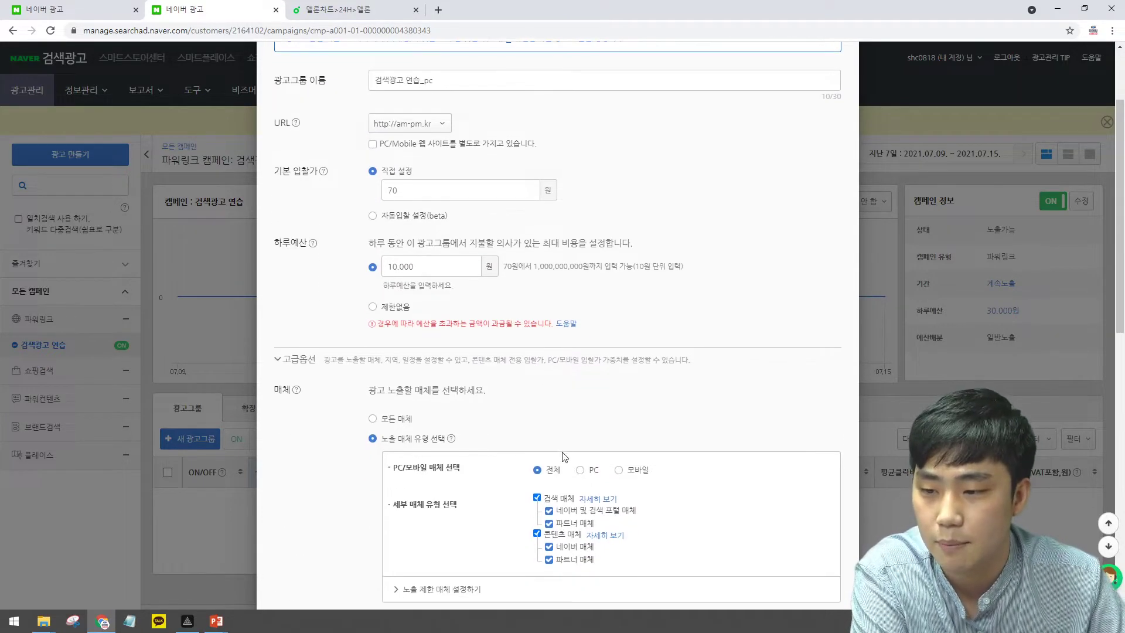
click(579, 470)
Exclude partner media from both search and content media, and add ZUM - PC and ZUM - 모바일 as restricted media.
scroll(568, 474, down, 2)
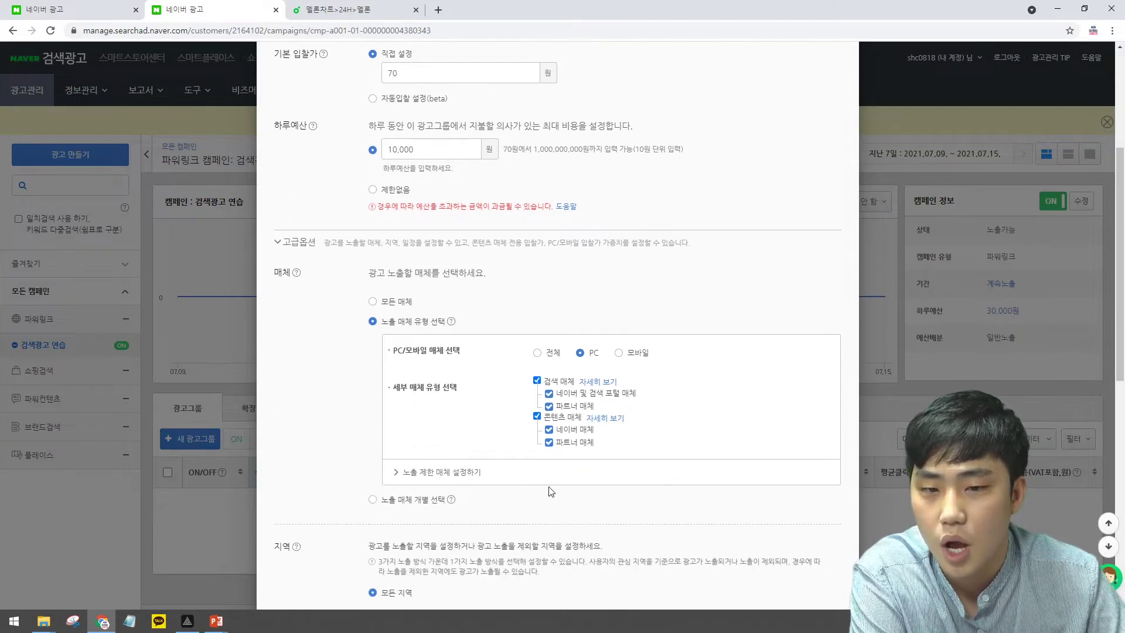
click(549, 407)
click(549, 444)
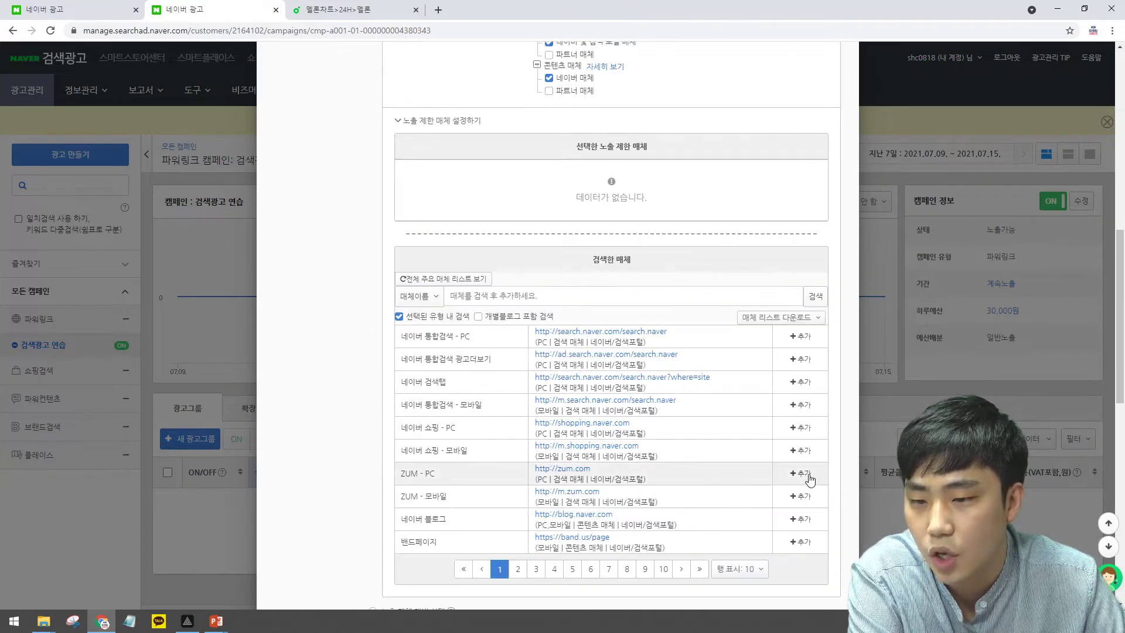
click(807, 469)
click(810, 468)
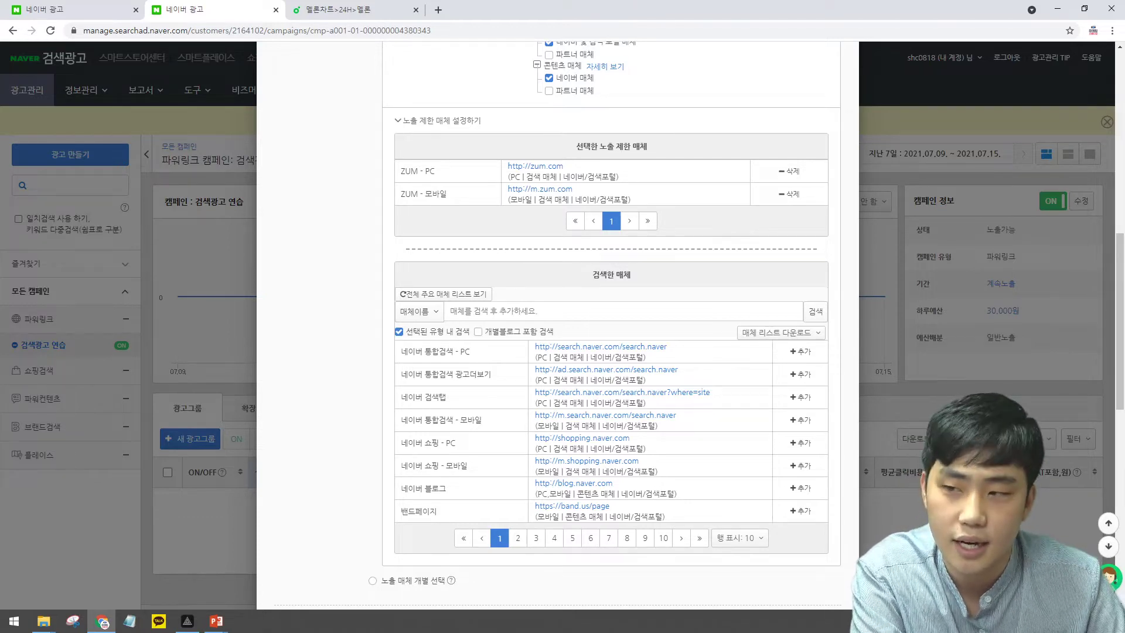
Switch the region setting to chosen exposure regions (광고 노출 지역 설정) and remove all preset regions.
scroll(670, 382, down, 1)
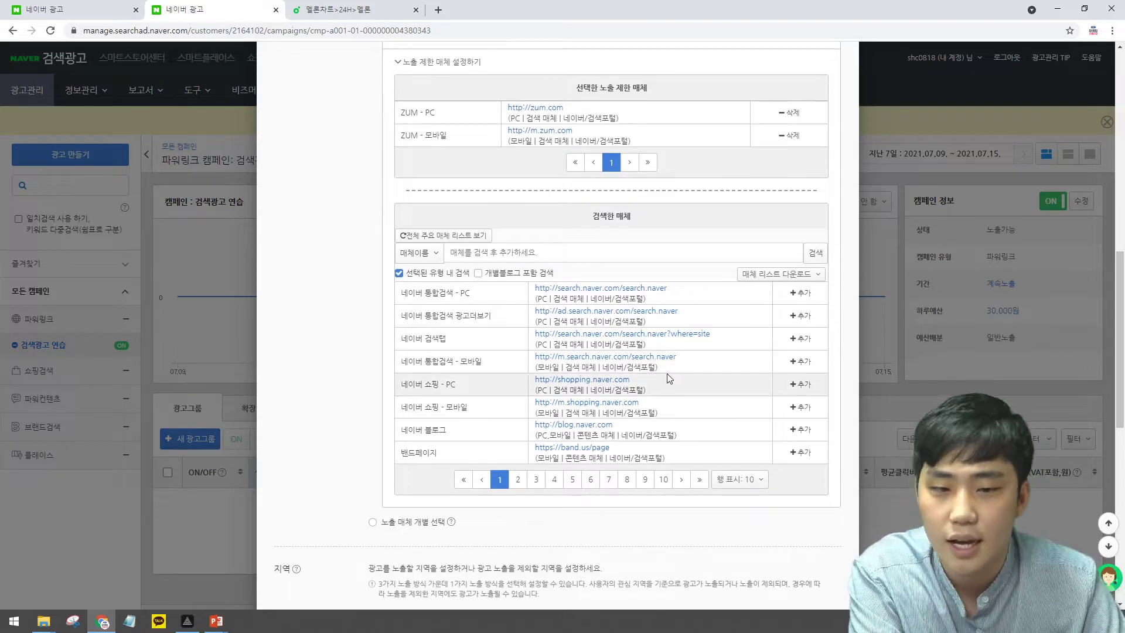
scroll(484, 348, down, 4)
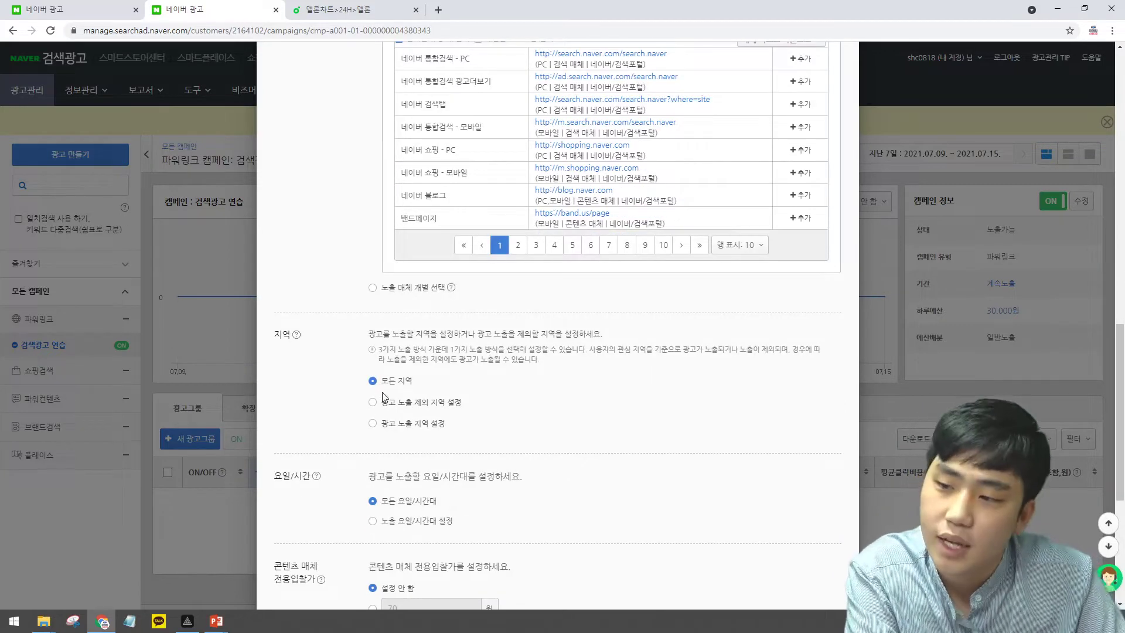
click(373, 424)
scroll(391, 438, down, 1)
scroll(391, 439, down, 2)
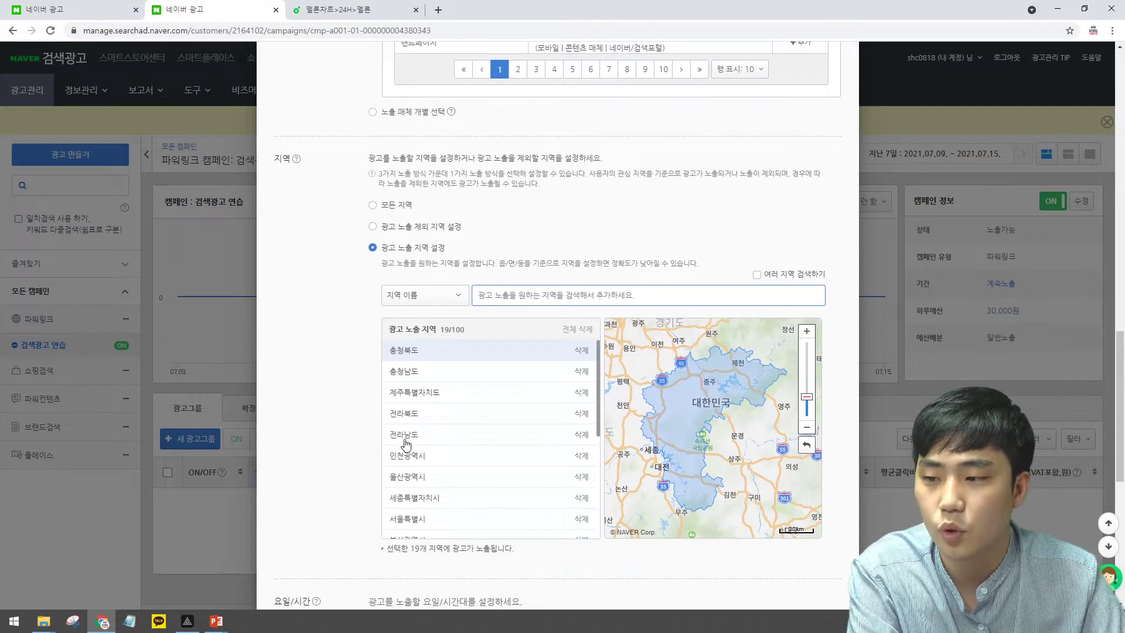
click(519, 298)
click(442, 337)
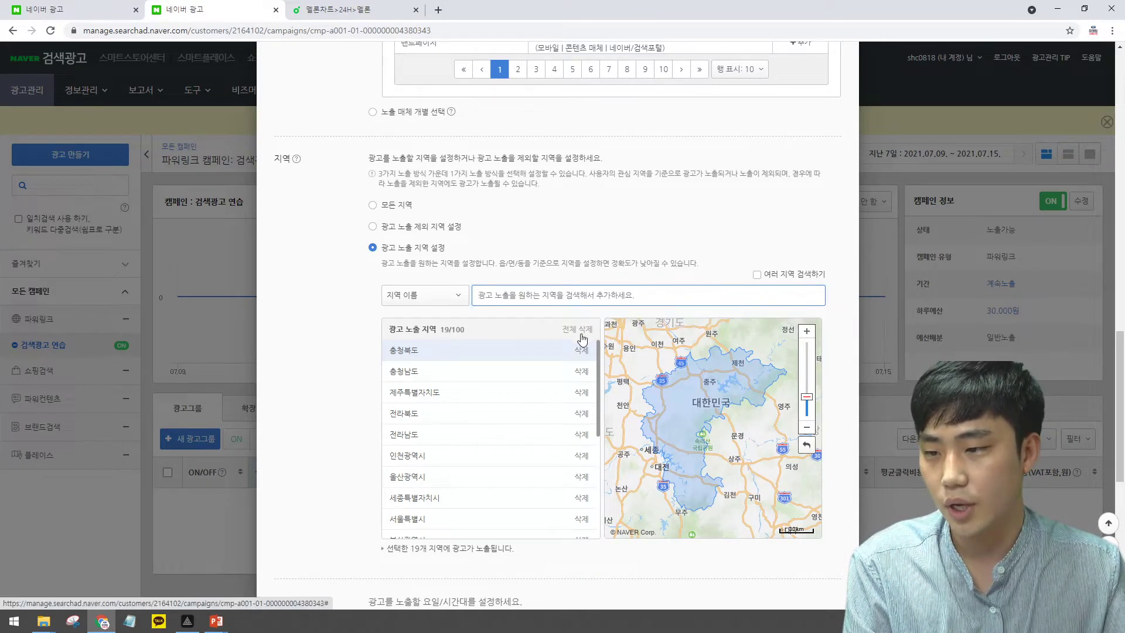
click(582, 330)
Add 서울특별시, 경기도 and 세종특별자치시 as the ad exposure regions.
click(563, 293)
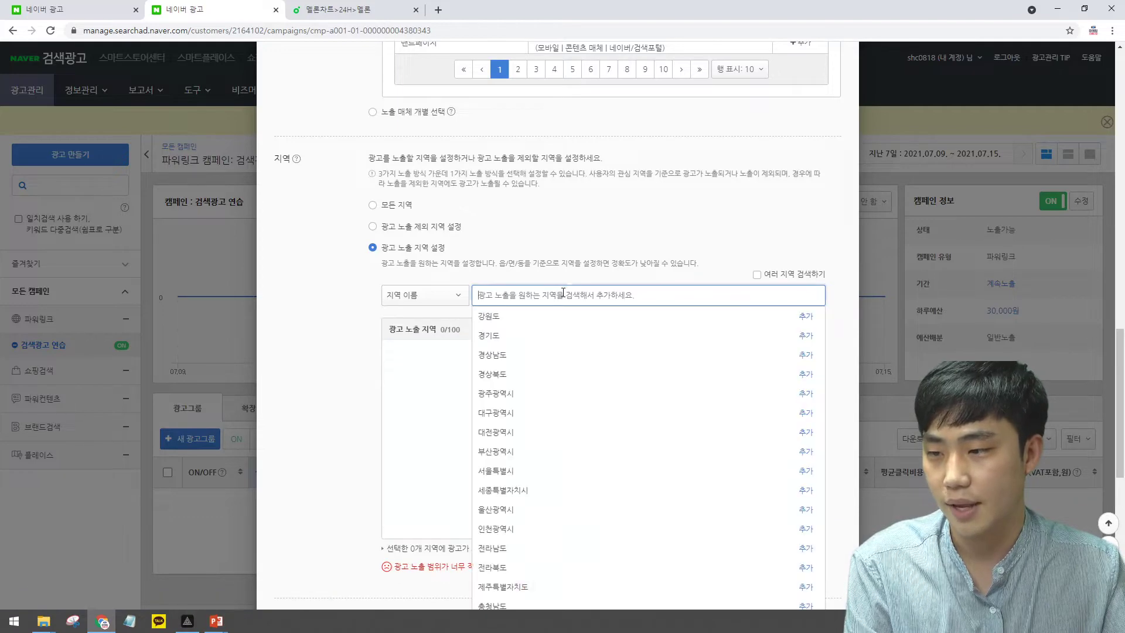
scroll(505, 434, down, 1)
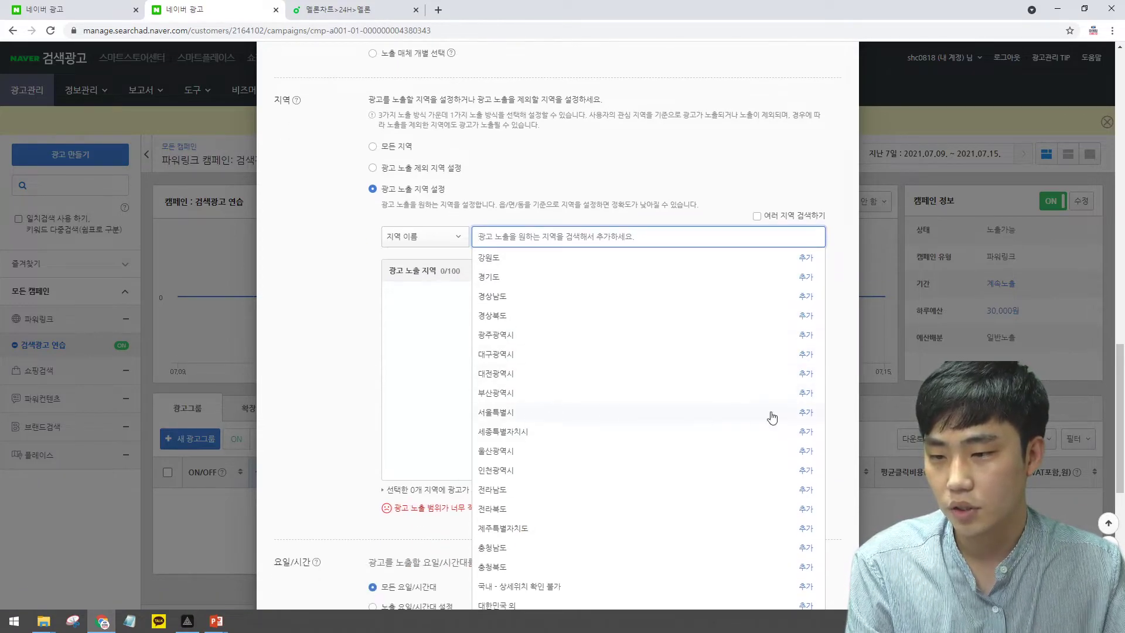
click(806, 412)
click(611, 236)
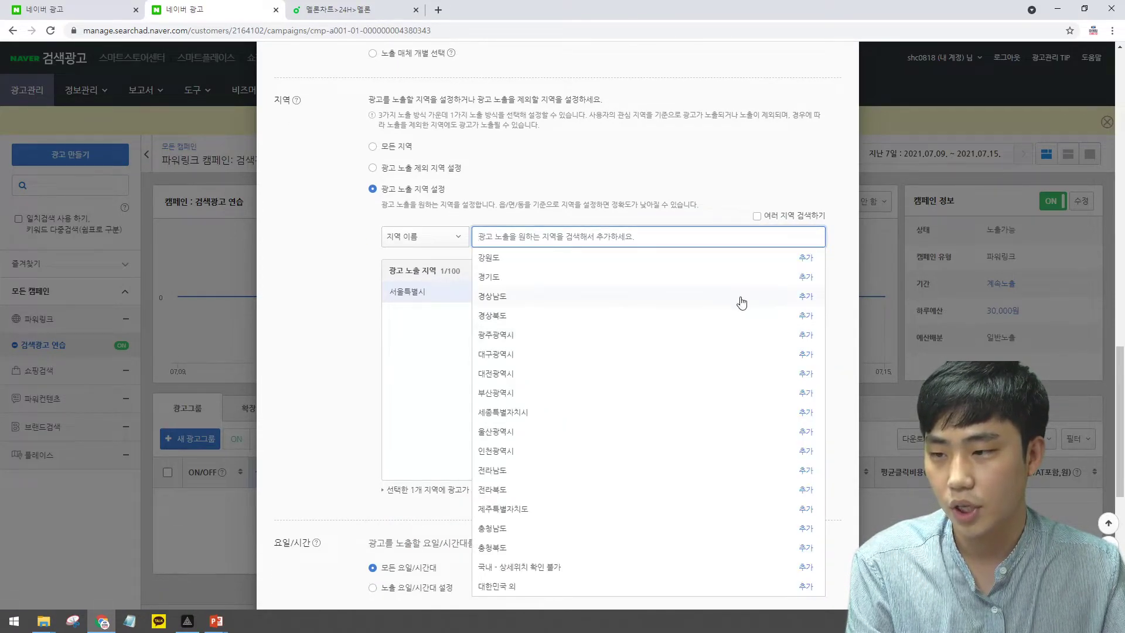
click(806, 277)
click(580, 237)
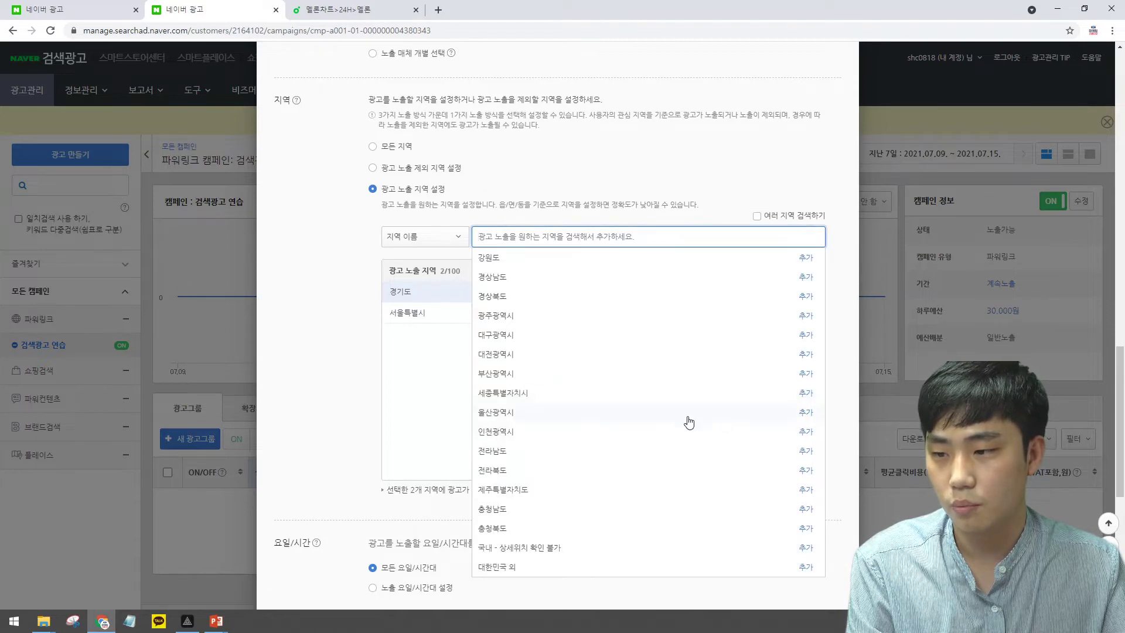
click(806, 392)
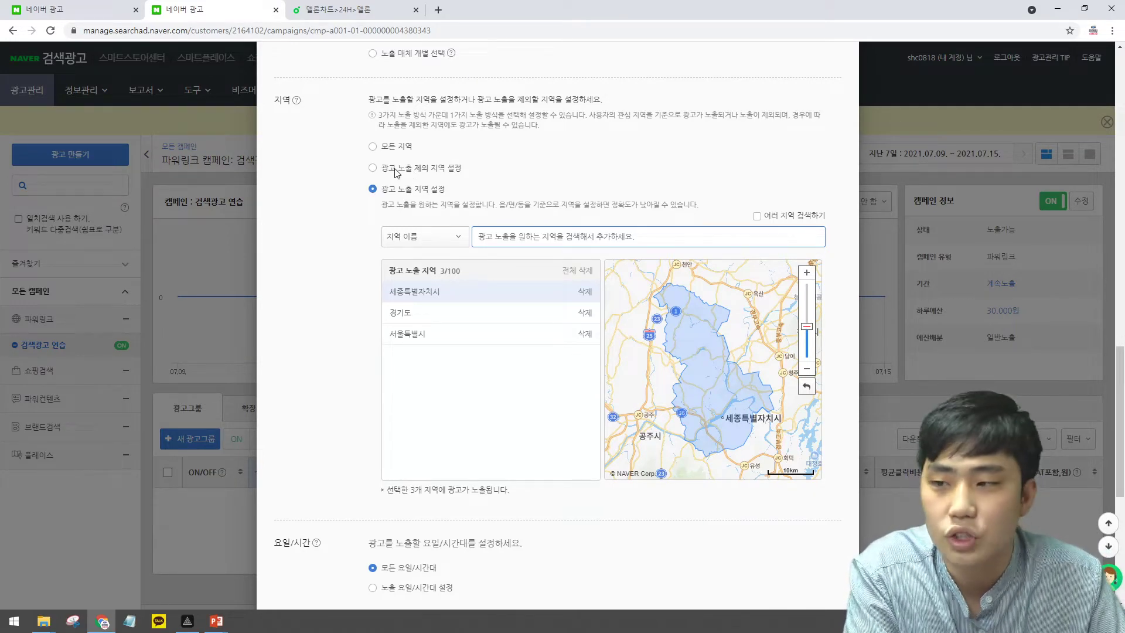
click(490, 236)
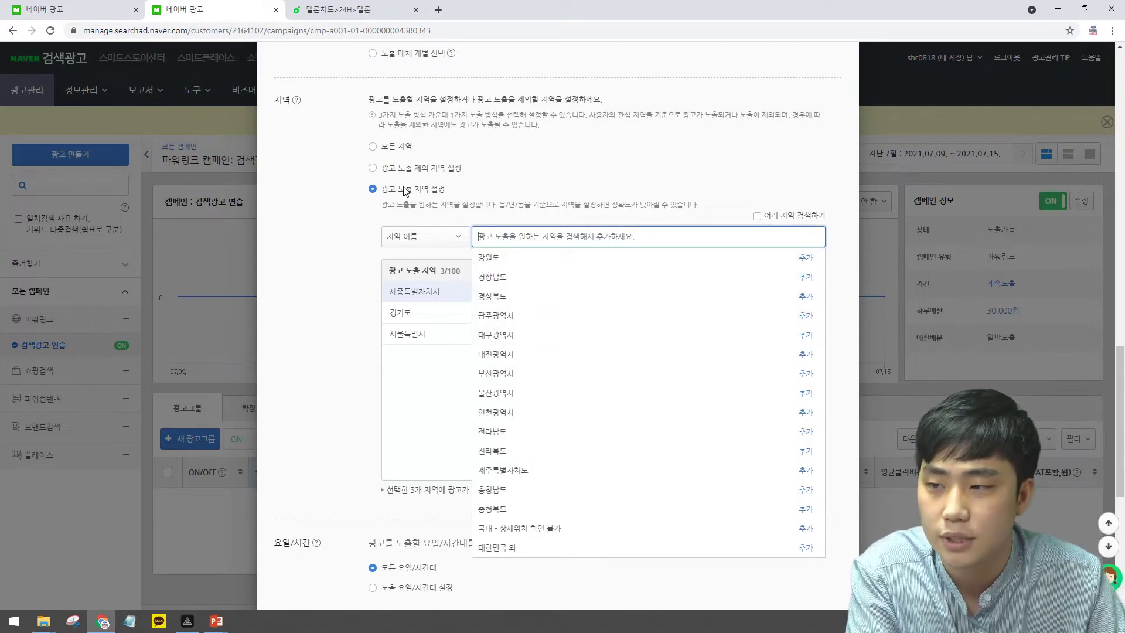
Switch the region setting to excluded regions (광고 노출 제외 지역 설정) and exclude 대한민국 외.
click(397, 169)
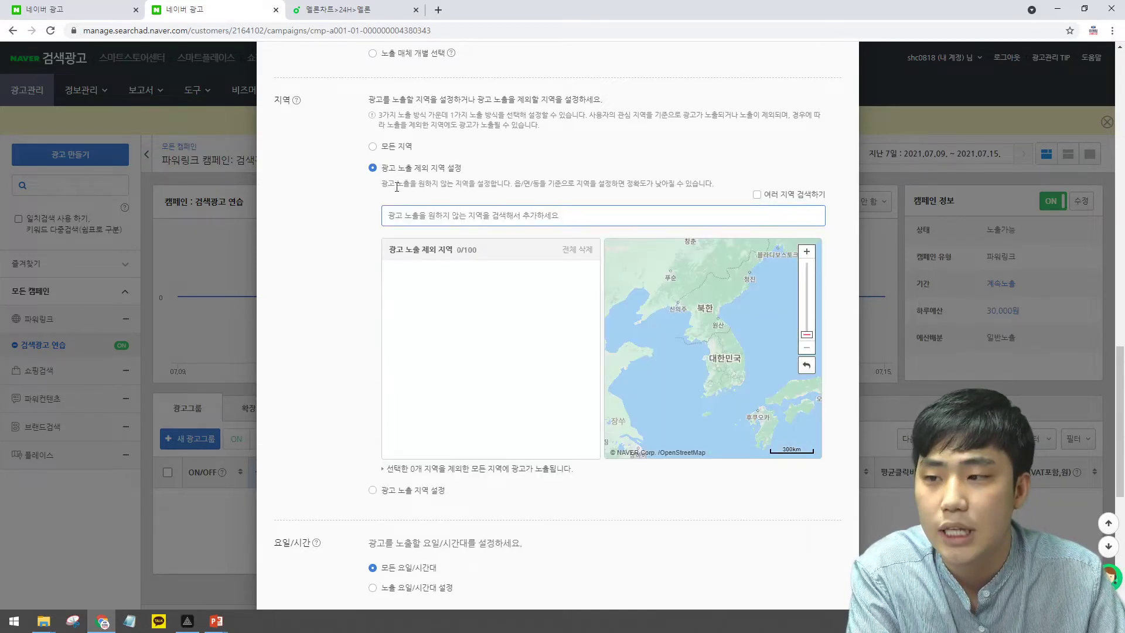
click(461, 218)
scroll(387, 486, down, 2)
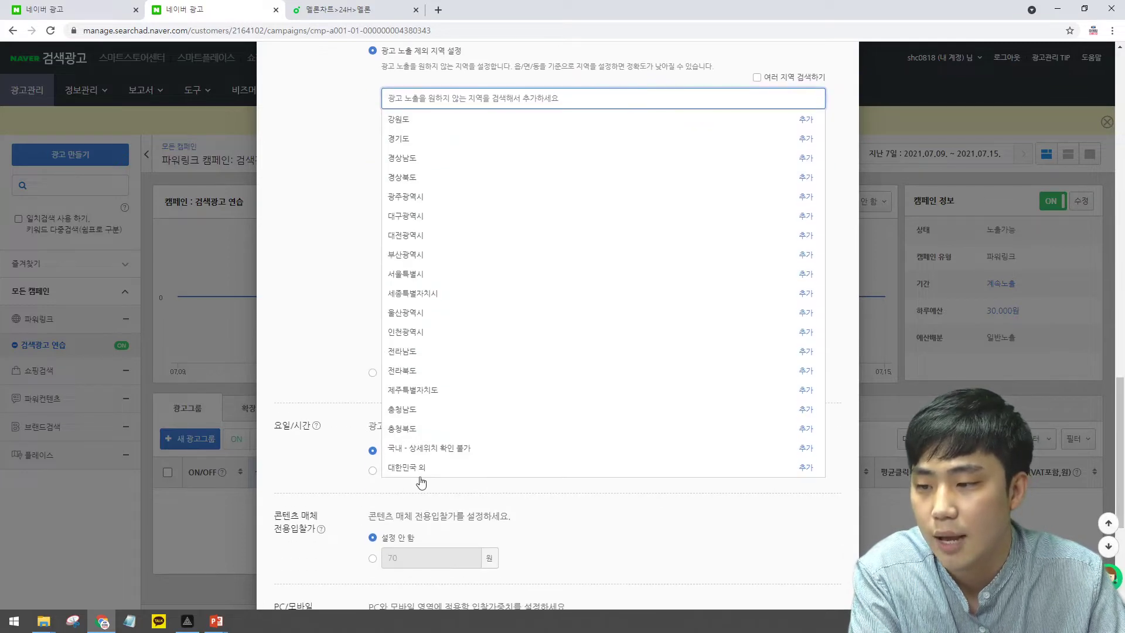
click(421, 474)
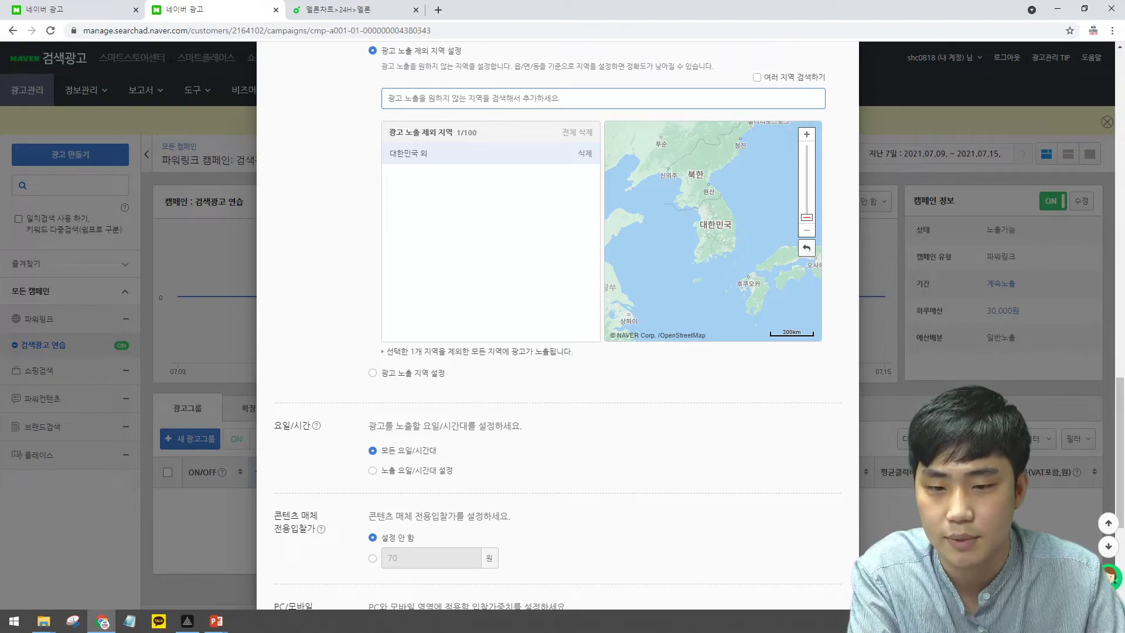
Switch the ad schedule to custom days and times (노출 요일/시간대 설정) and turn off exposure from 02:00 to 09:00 every day.
scroll(393, 357, down, 2)
click(405, 353)
scroll(411, 363, down, 3)
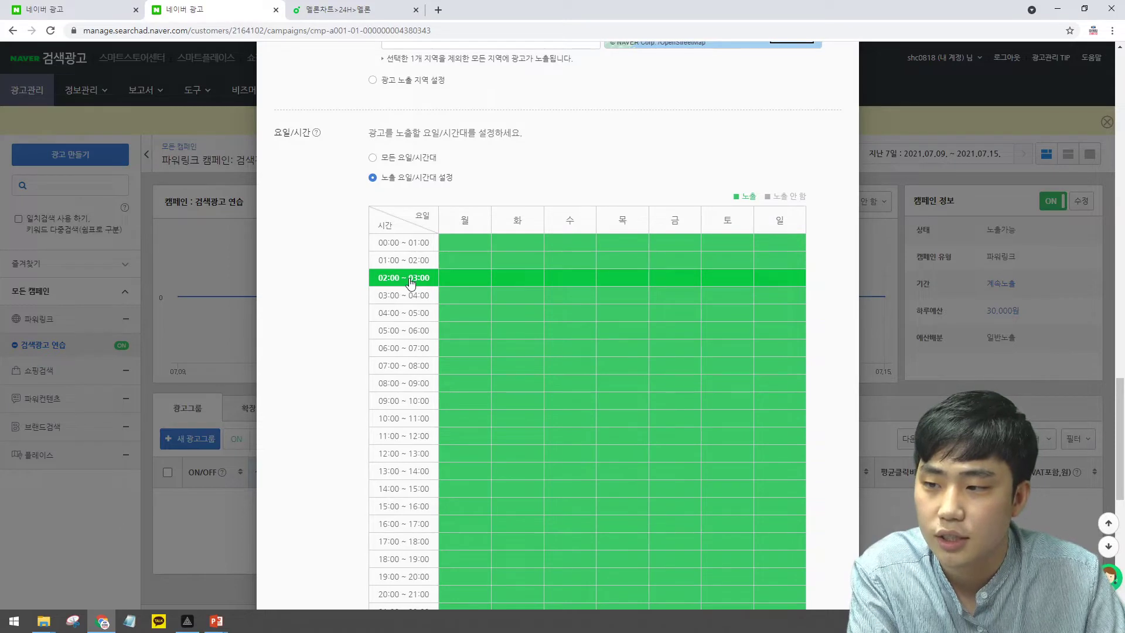
drag(411, 283, 388, 389)
scroll(378, 392, down, 2)
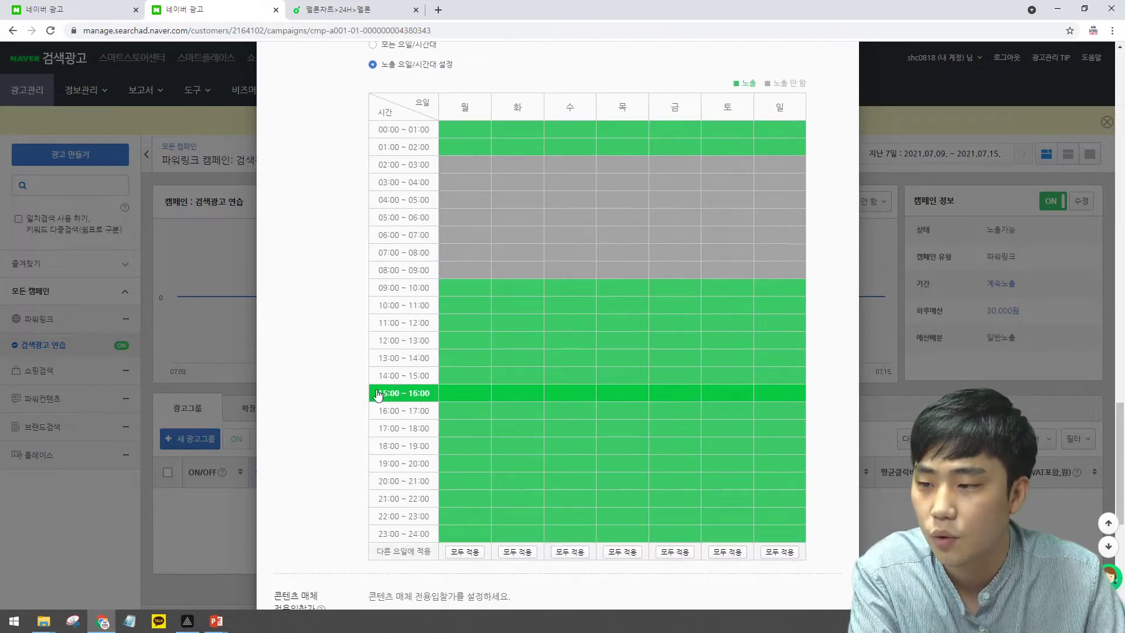
Turn off exposure for 12:00–13:00 and 18:00–19:00 on all days and finish creating the ad group.
click(423, 338)
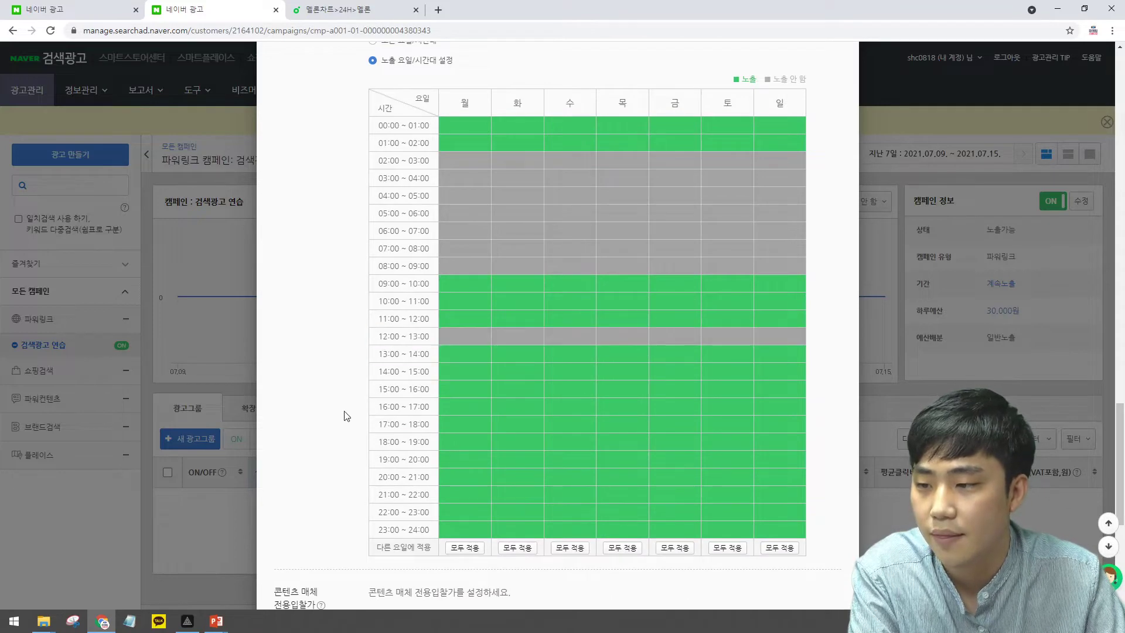
click(401, 442)
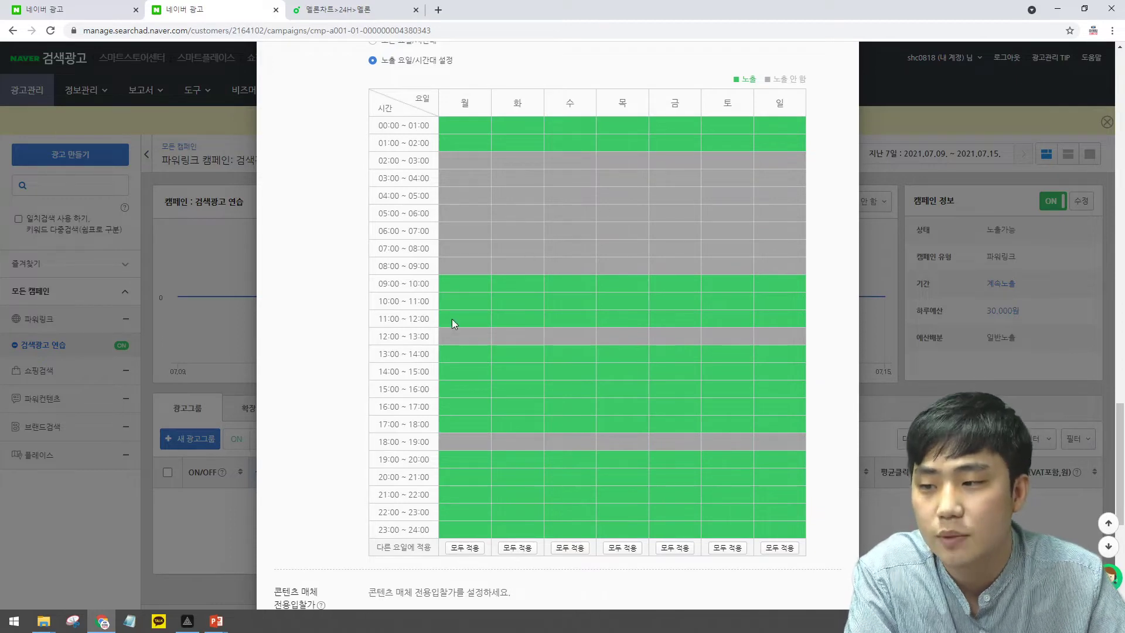
scroll(488, 293, down, 3)
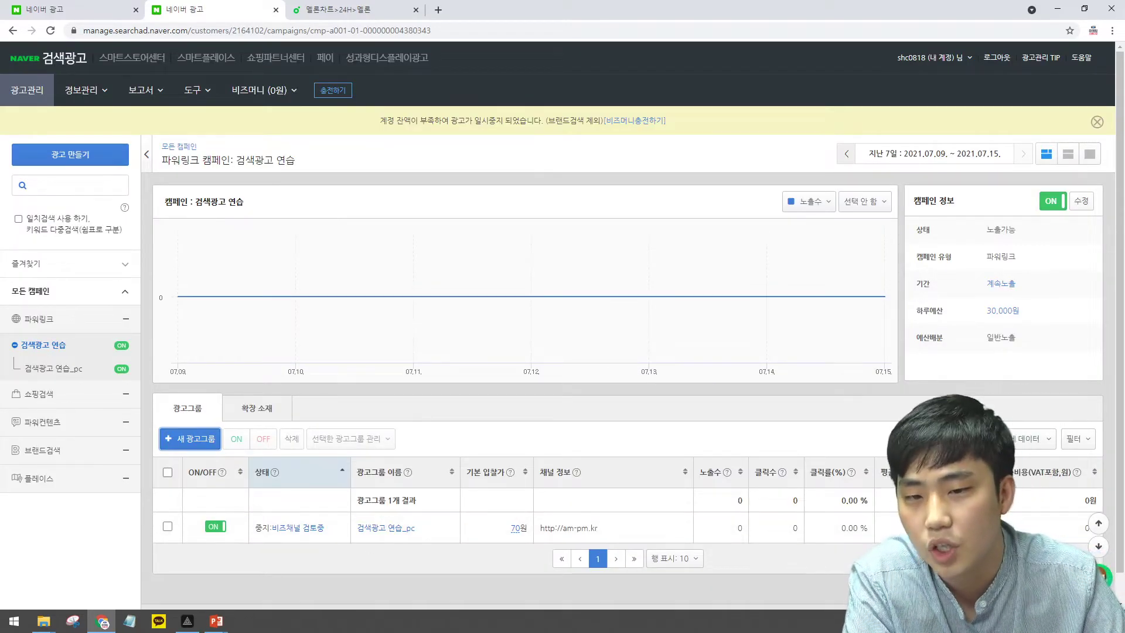
In the 검색광고 연습_pc ad group, start adding new keywords and look up keywords related to 네이버 검색광고.
click(375, 528)
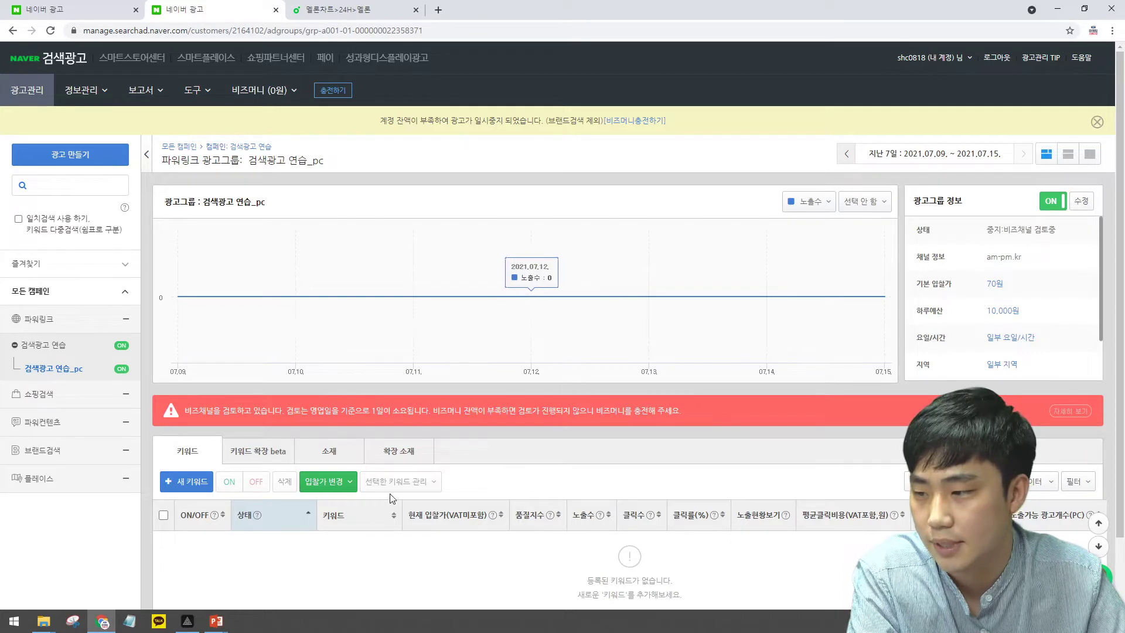
scroll(227, 391, down, 1)
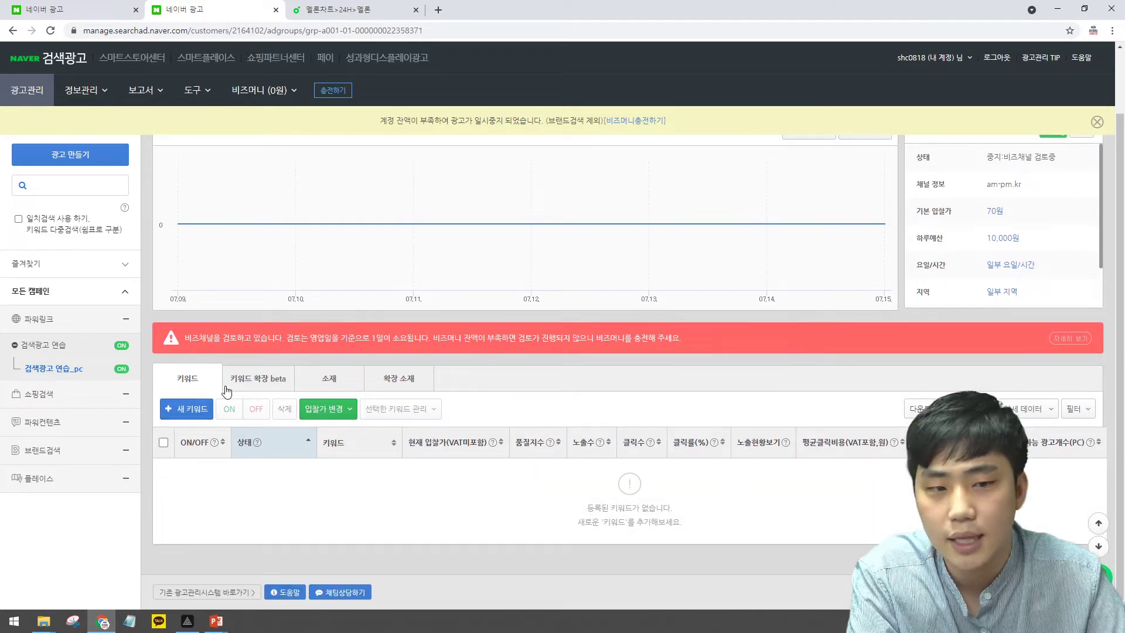
click(174, 410)
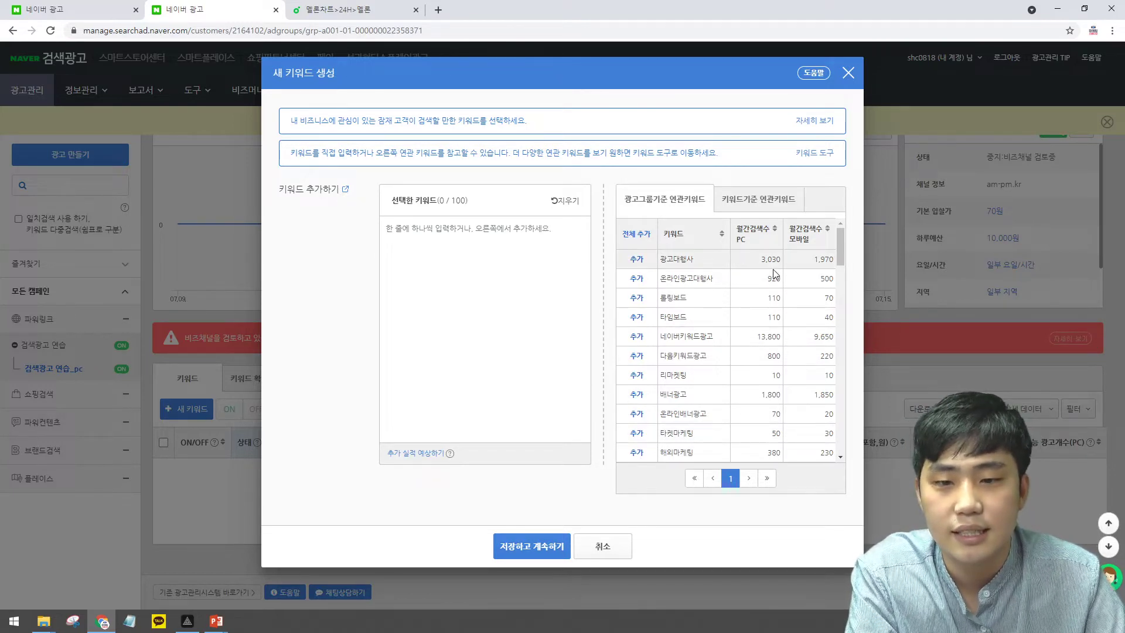
click(787, 200)
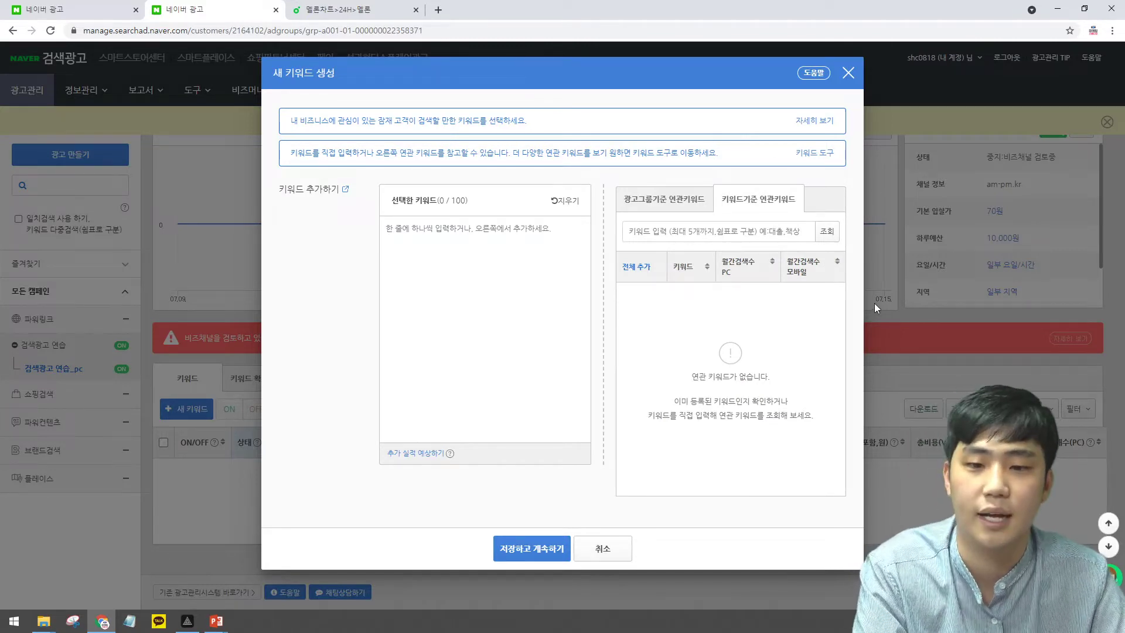
click(690, 225)
text(ㄴ)
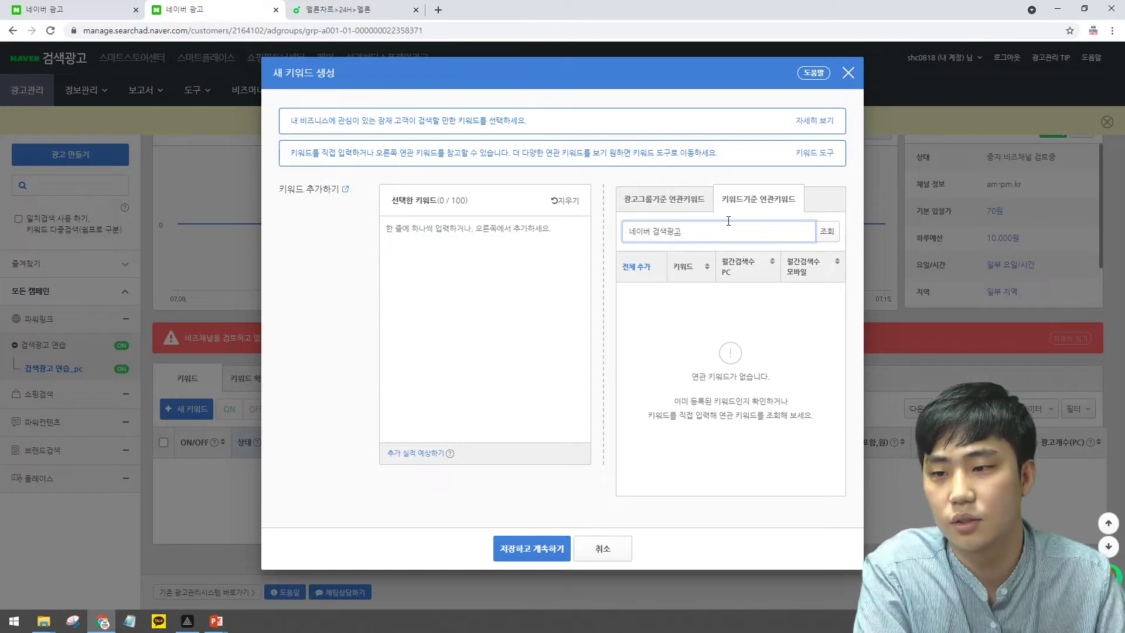
text(이버 검색광고)
click(827, 231)
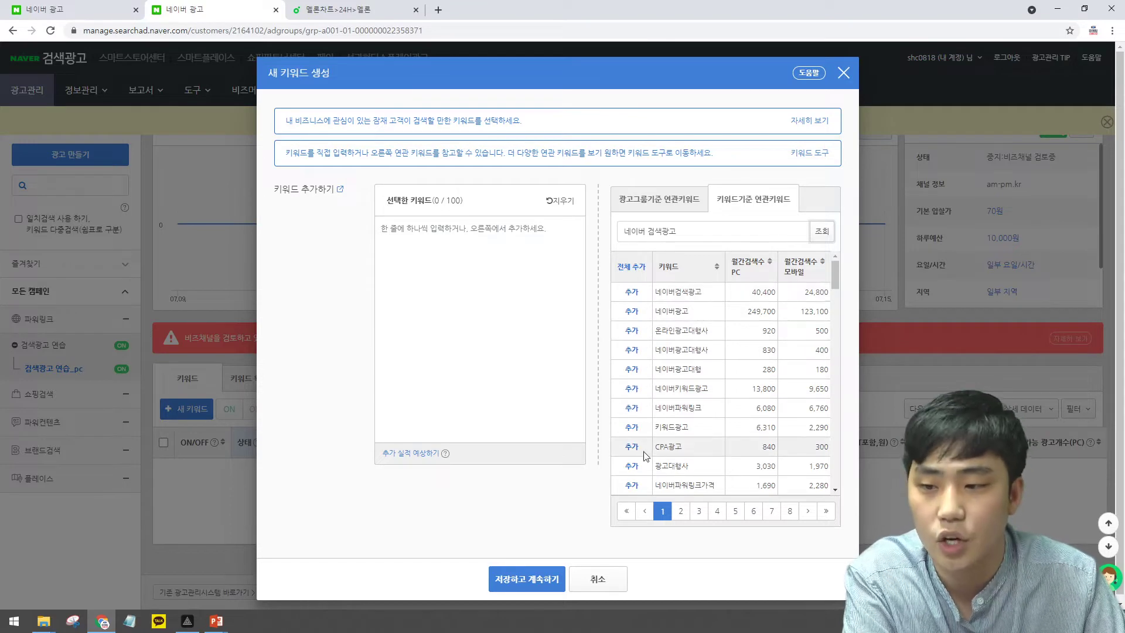
Try adding 네이버검색광고, 네이버광고대행사 and all the related keywords at once, and clear the selected keyword list.
click(631, 291)
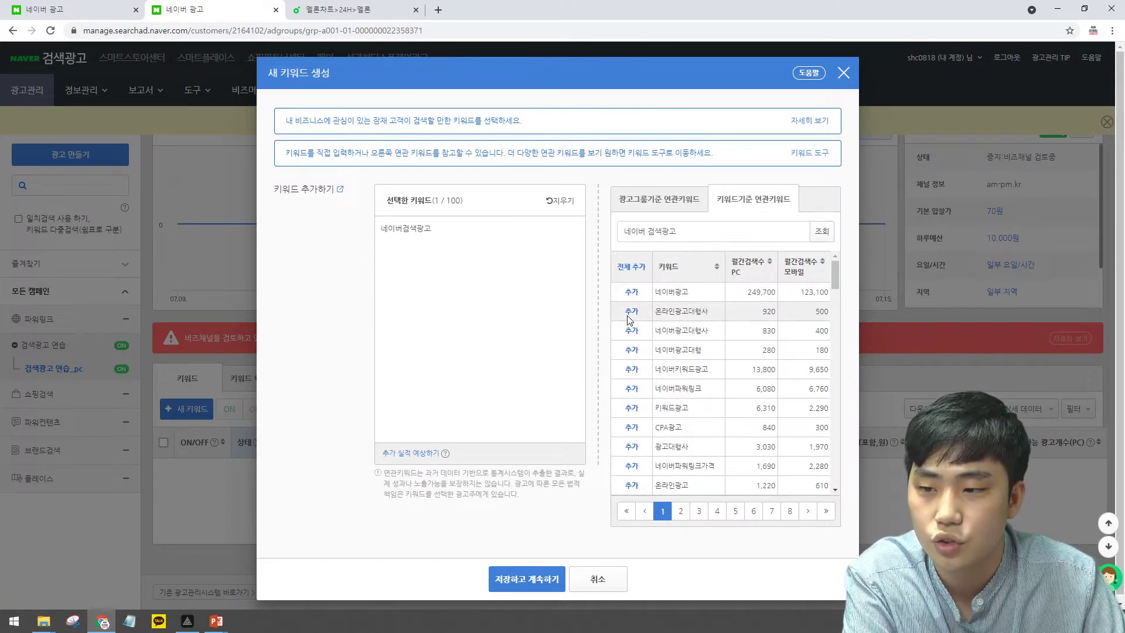
click(631, 331)
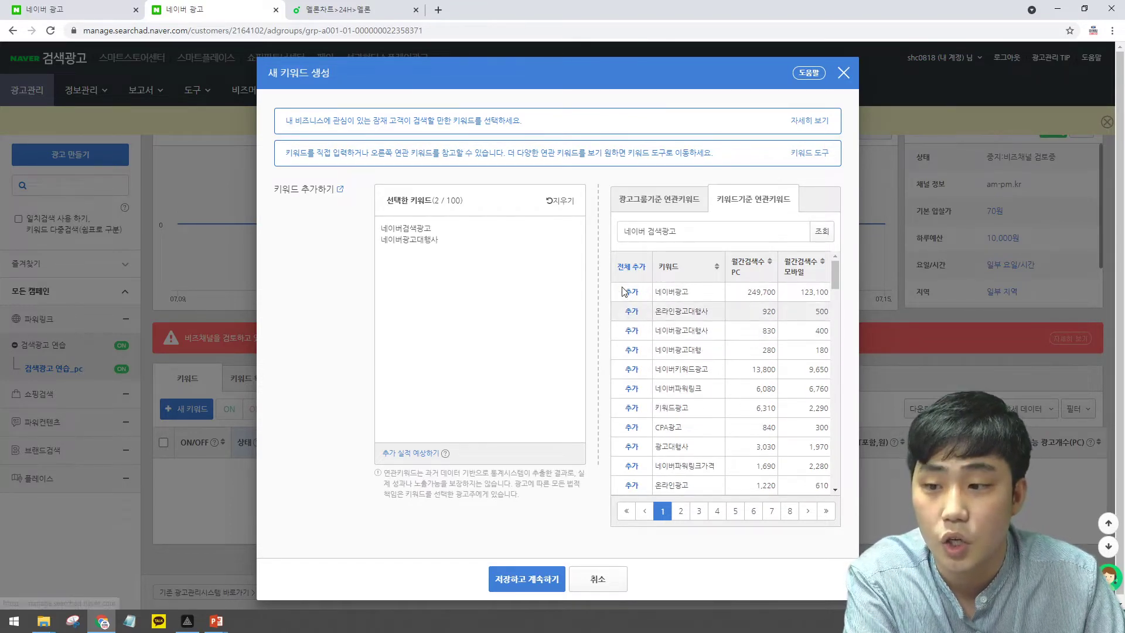
click(631, 268)
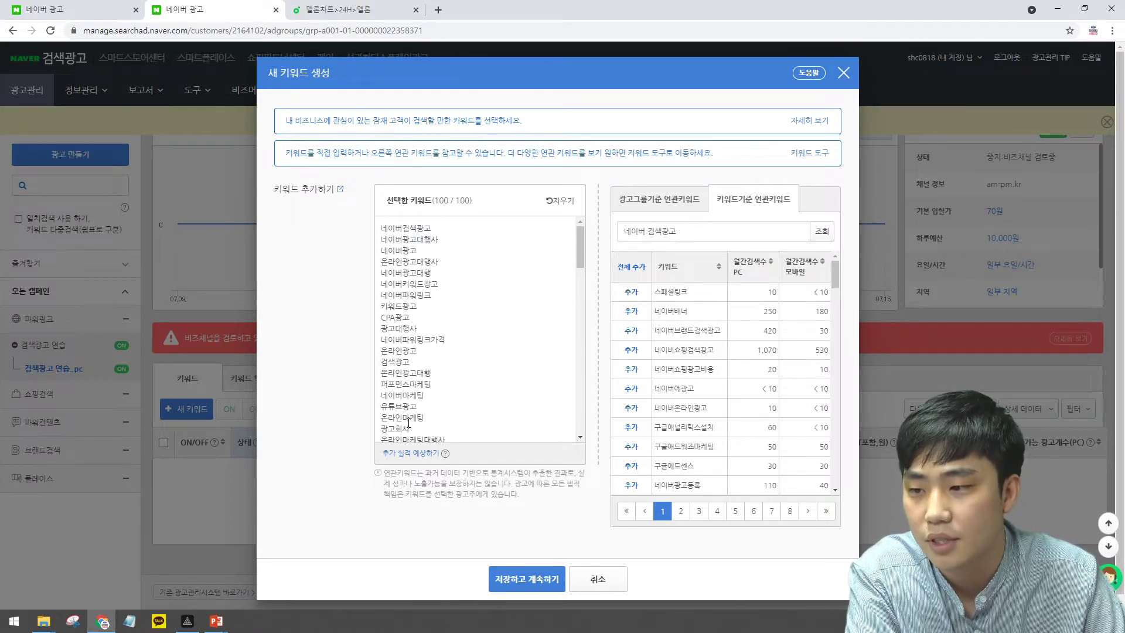
drag(420, 429, 385, 431)
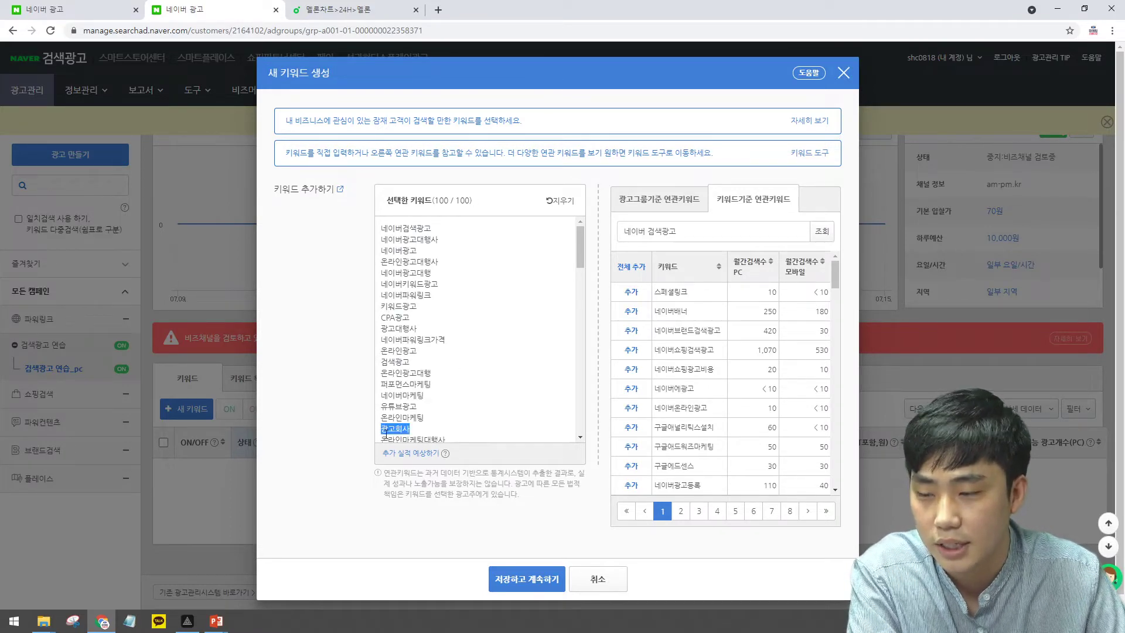
click(561, 201)
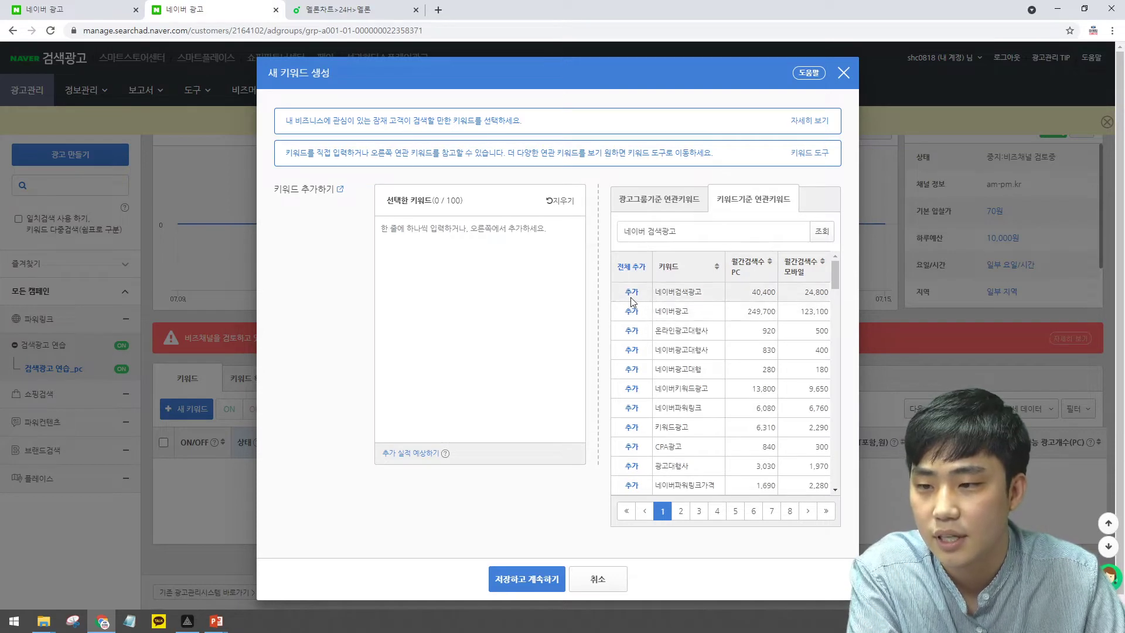
Add 네이버검색광고, 온라인광고대행사 and 네이버광고대행 from the related keywords and save them to the ad group.
click(632, 296)
click(631, 311)
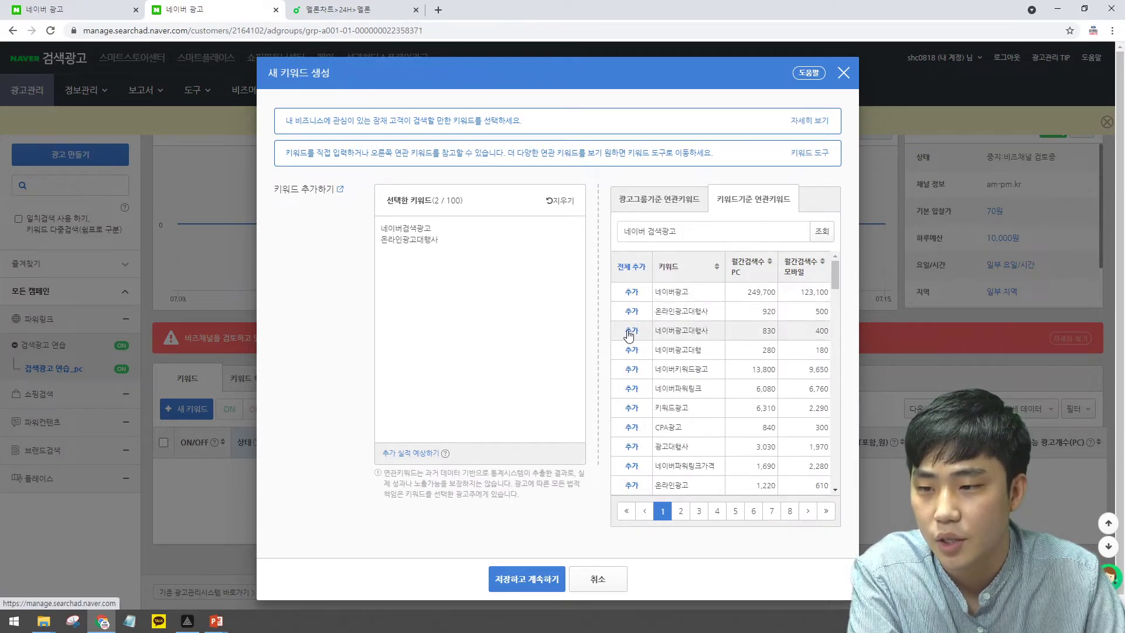
click(630, 331)
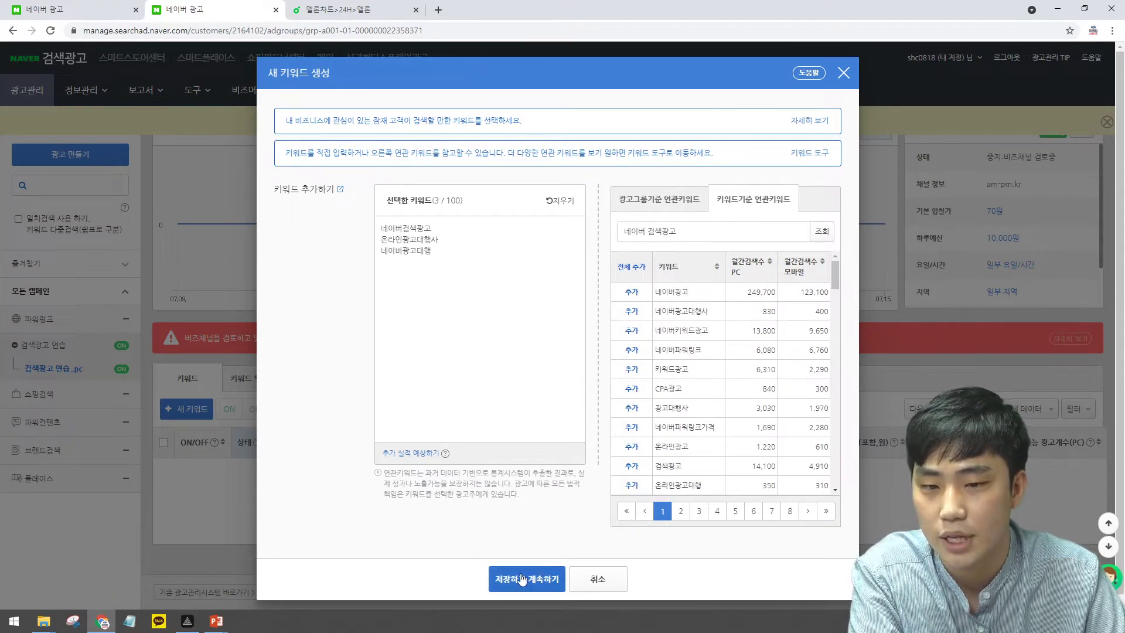
click(494, 595)
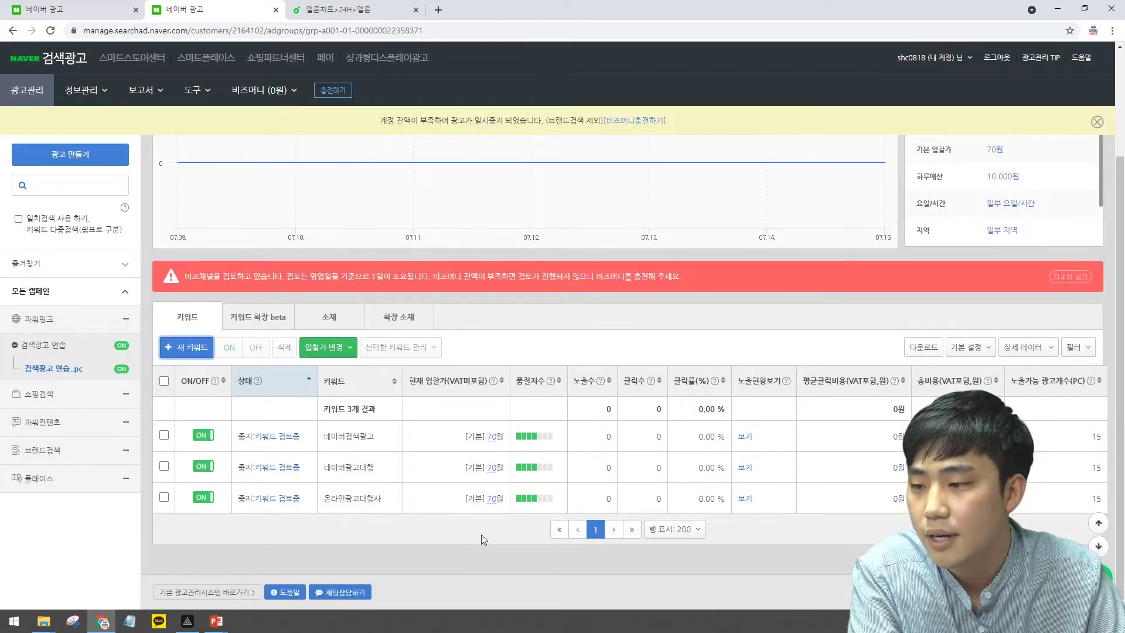
Select all the ad group's keywords and open individual bid changes (입찰가 개별 변경) for them.
click(164, 381)
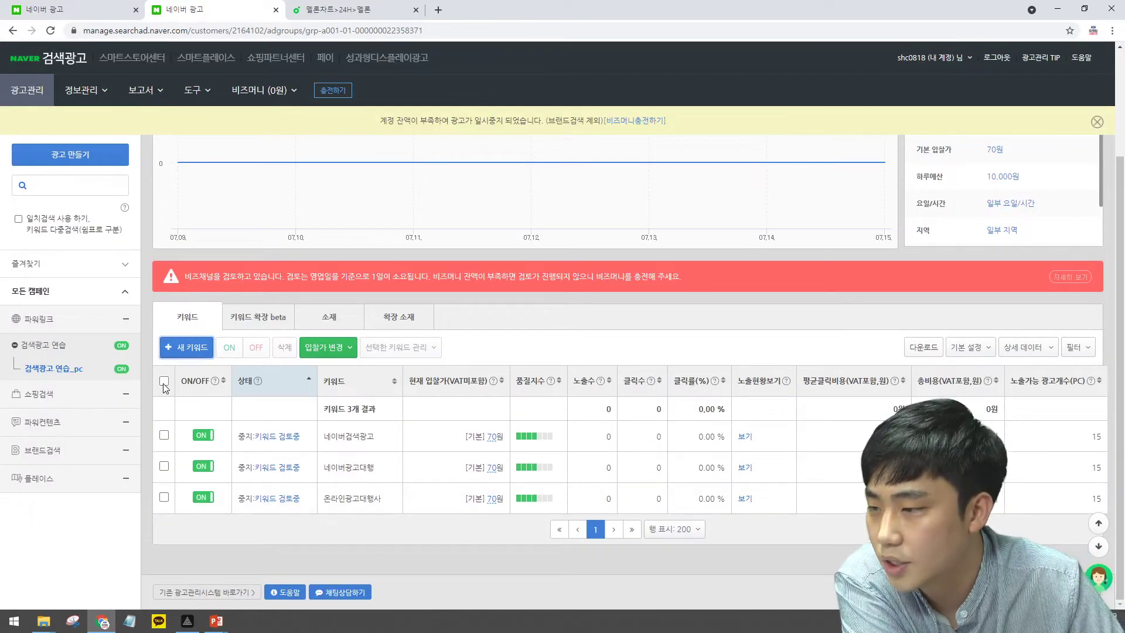
click(321, 346)
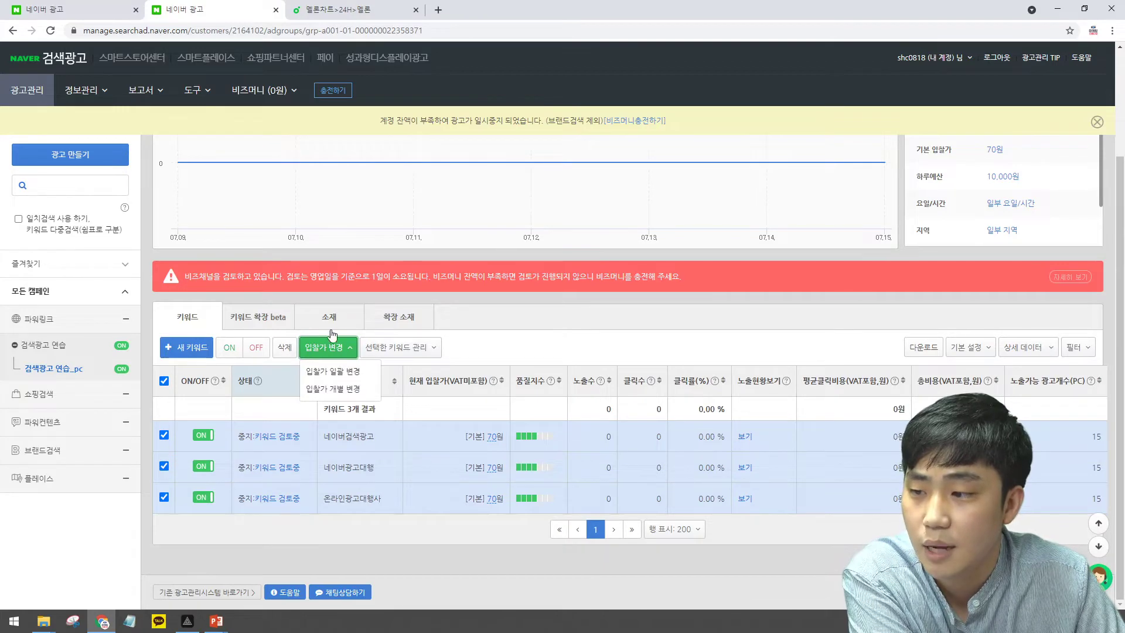
click(323, 390)
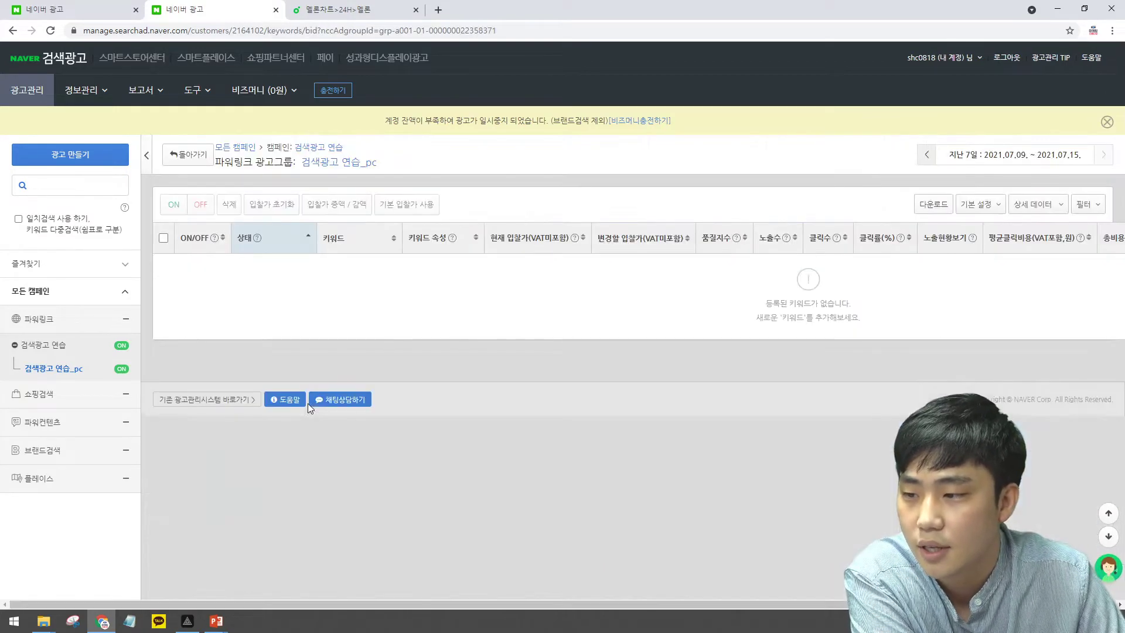
scroll(279, 381, down, 1)
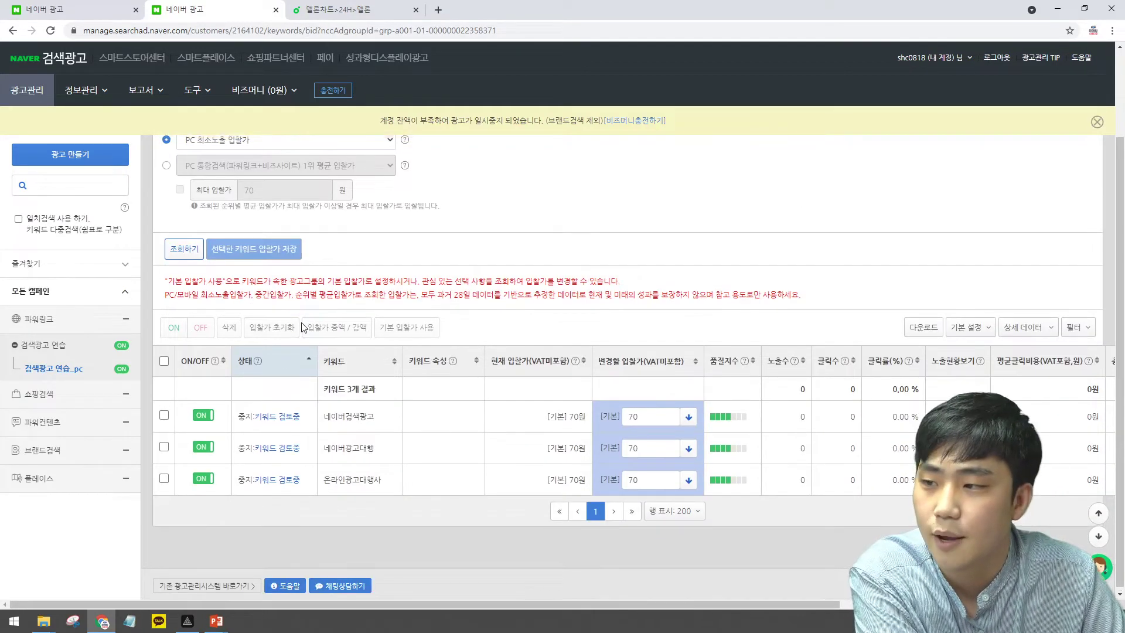
scroll(305, 328, up, 1)
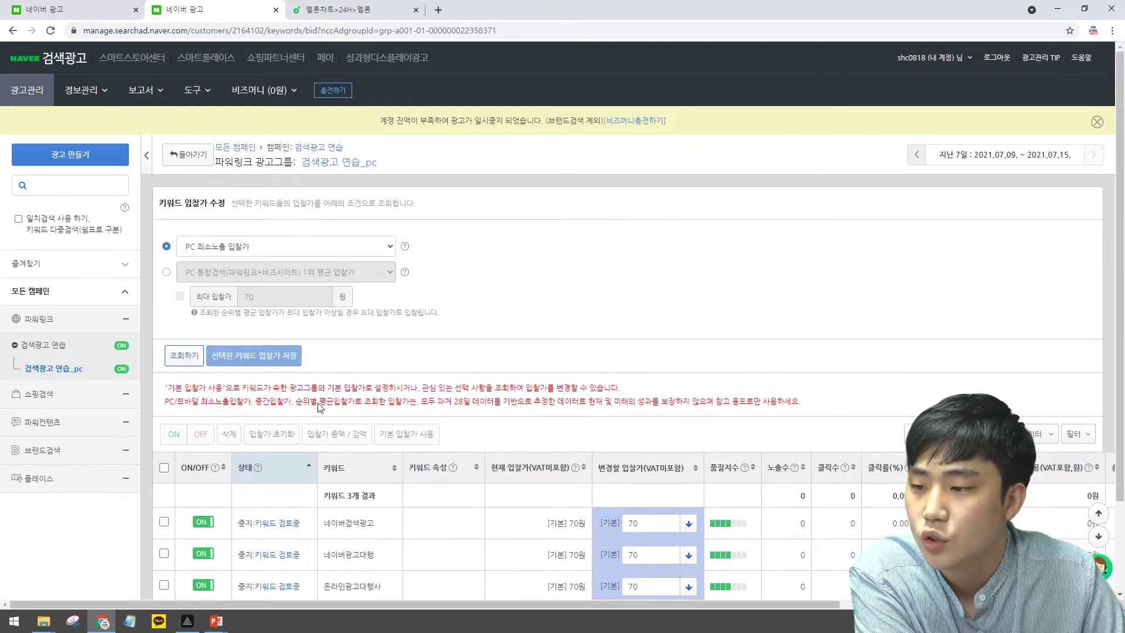
Switch to rank-based average bids and look up the PC 통합검색 1위 평균 입찰가 for the selected keywords.
click(167, 273)
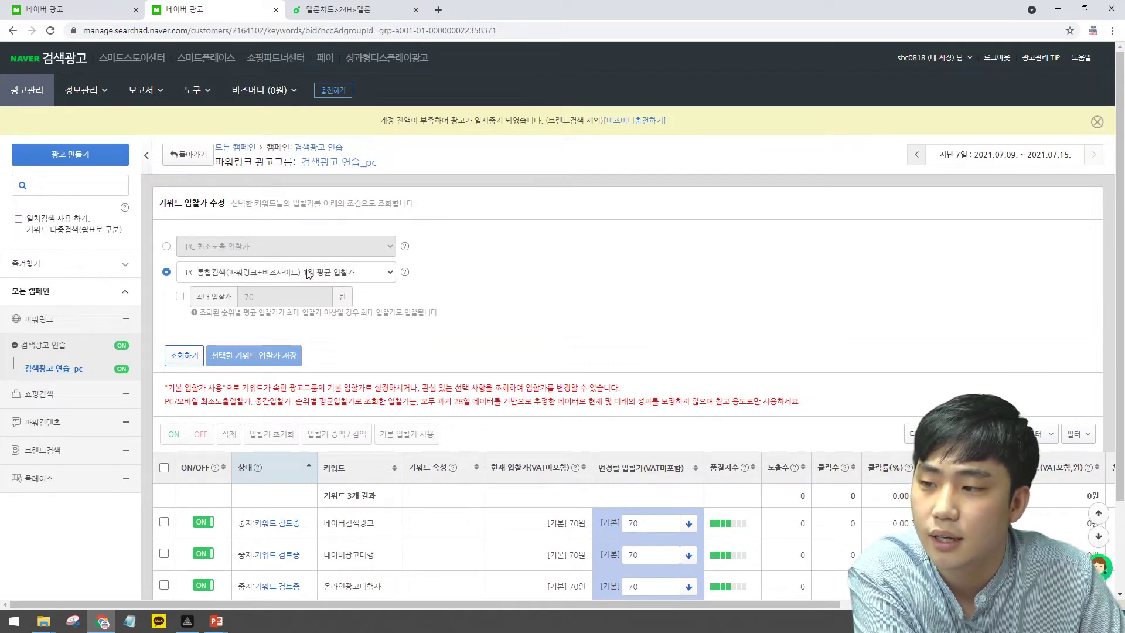
click(173, 358)
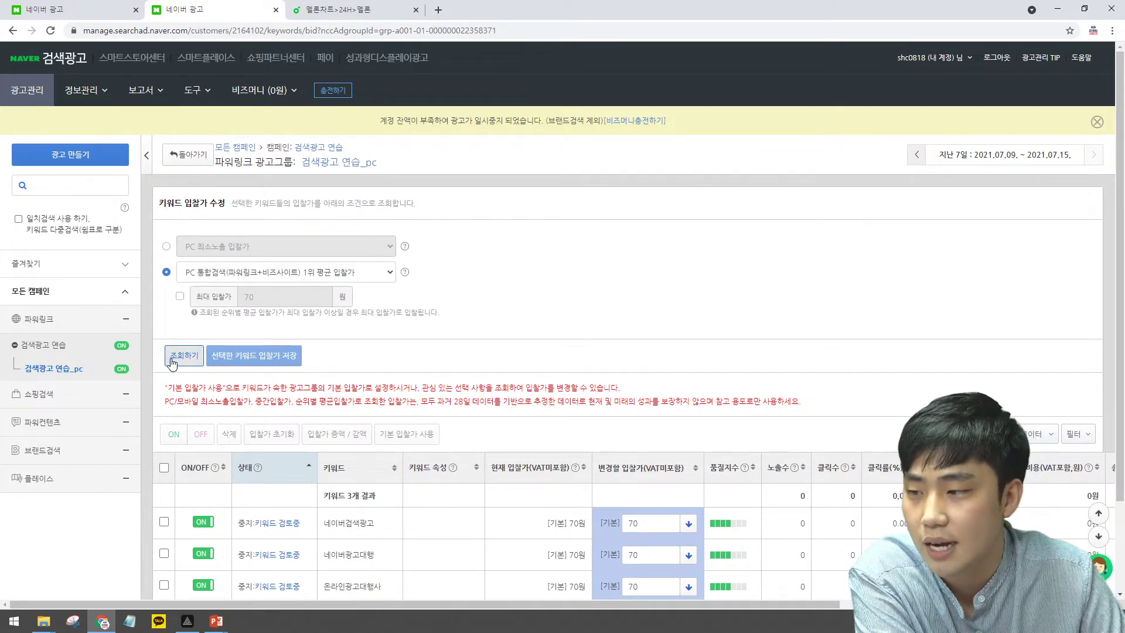
scroll(366, 393, down, 2)
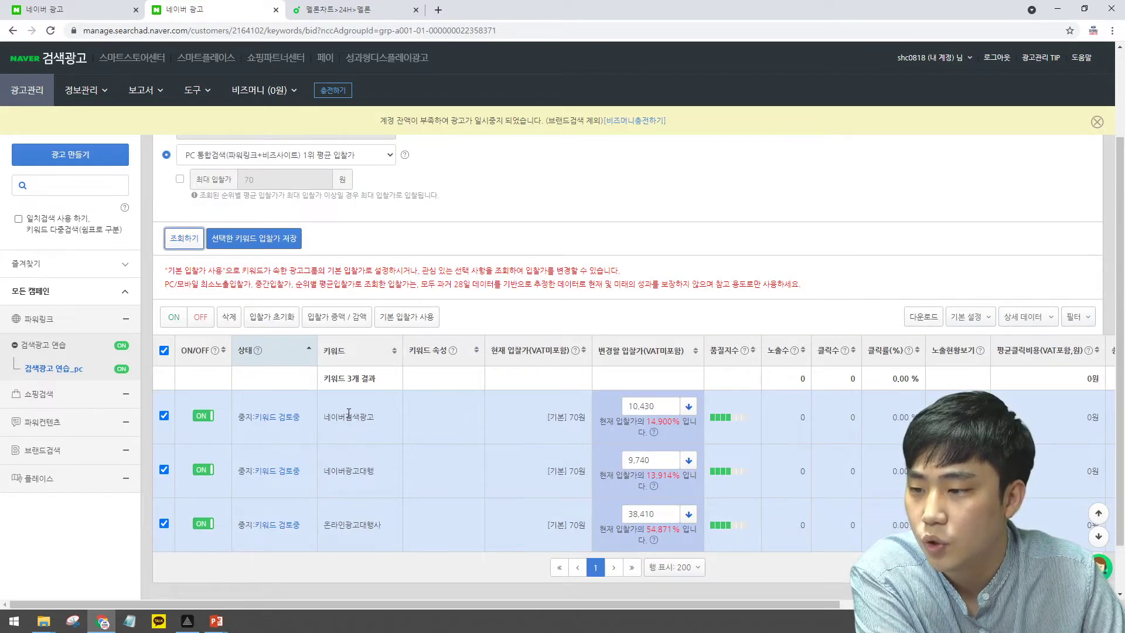
scroll(460, 456, up, 2)
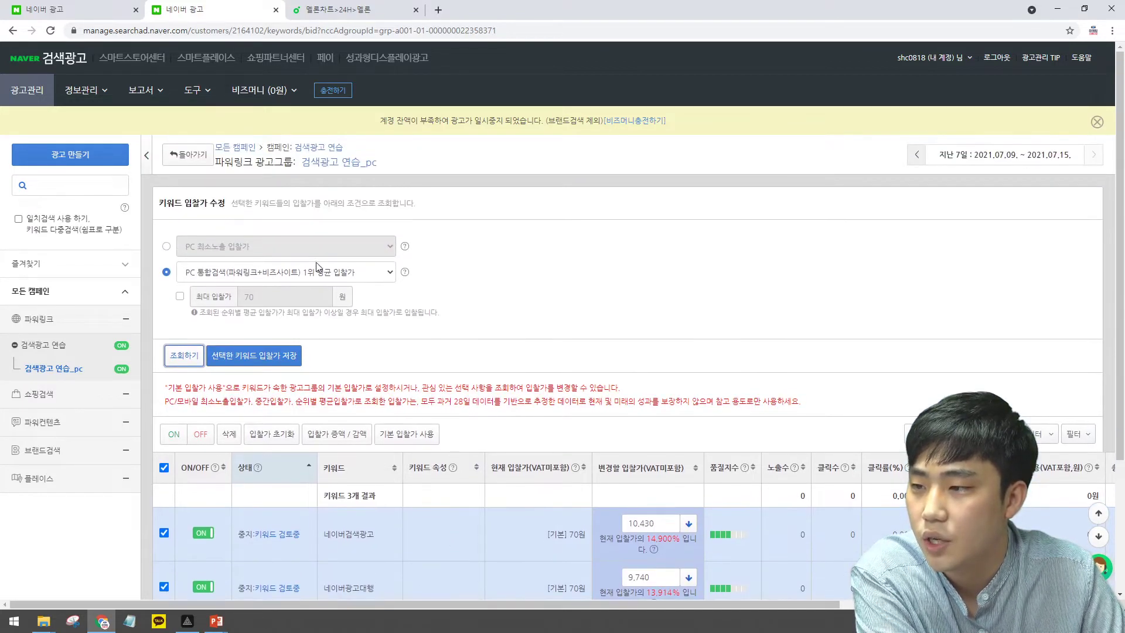
scroll(591, 398, down, 1)
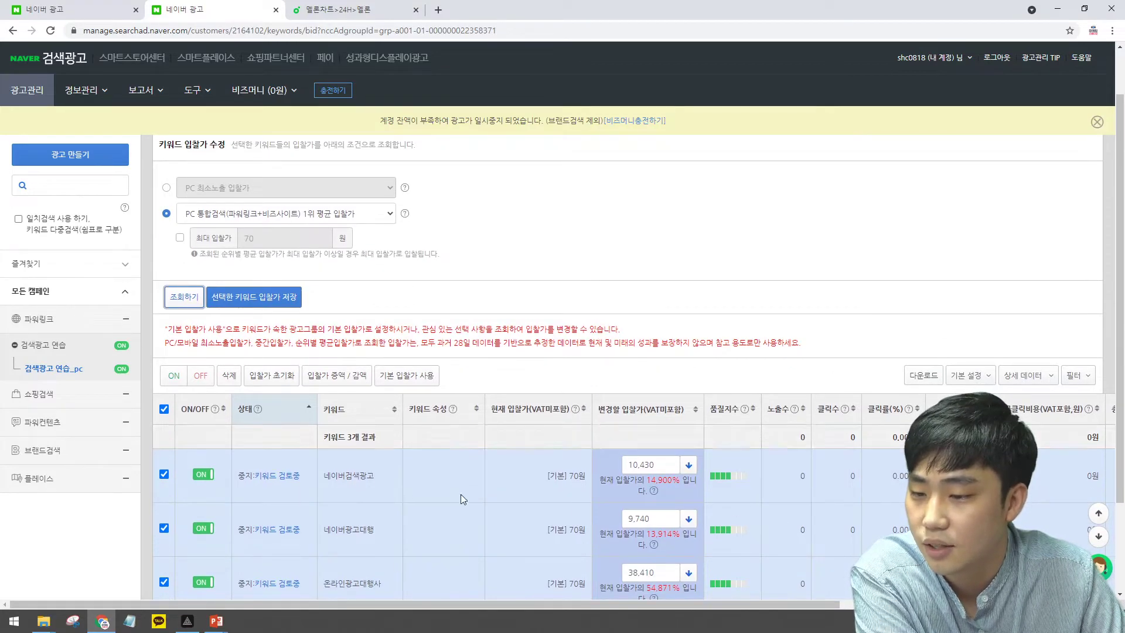
scroll(346, 176, down, 1)
Look up the PC 통합검색 8위 평균 입찰가 for the selected keywords and save those amounts as their bids.
click(346, 154)
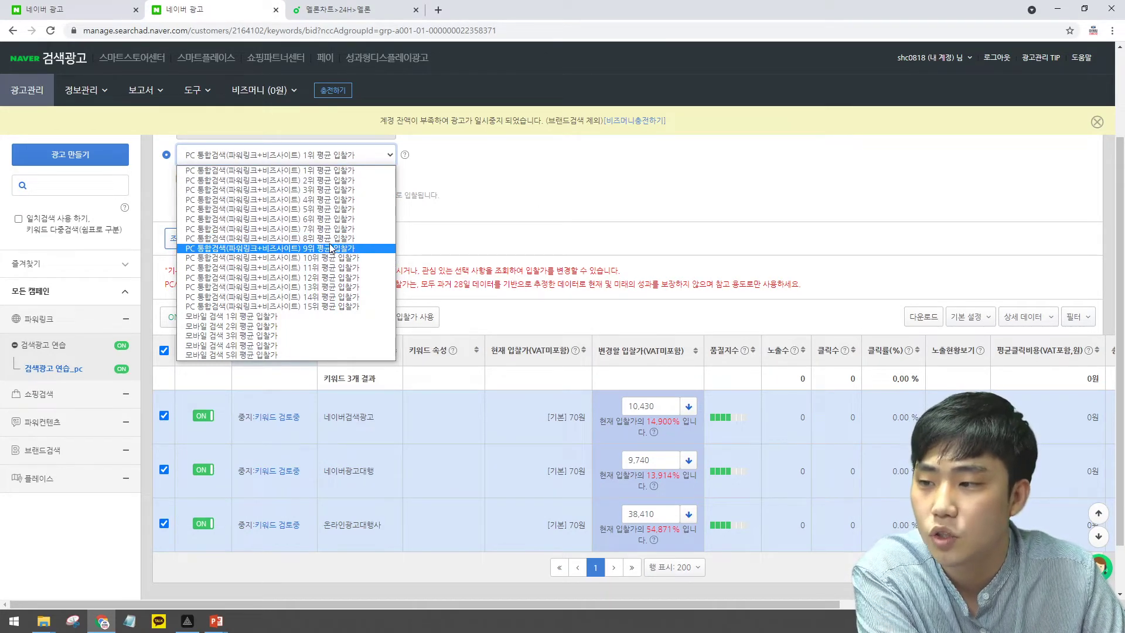
click(252, 238)
click(185, 239)
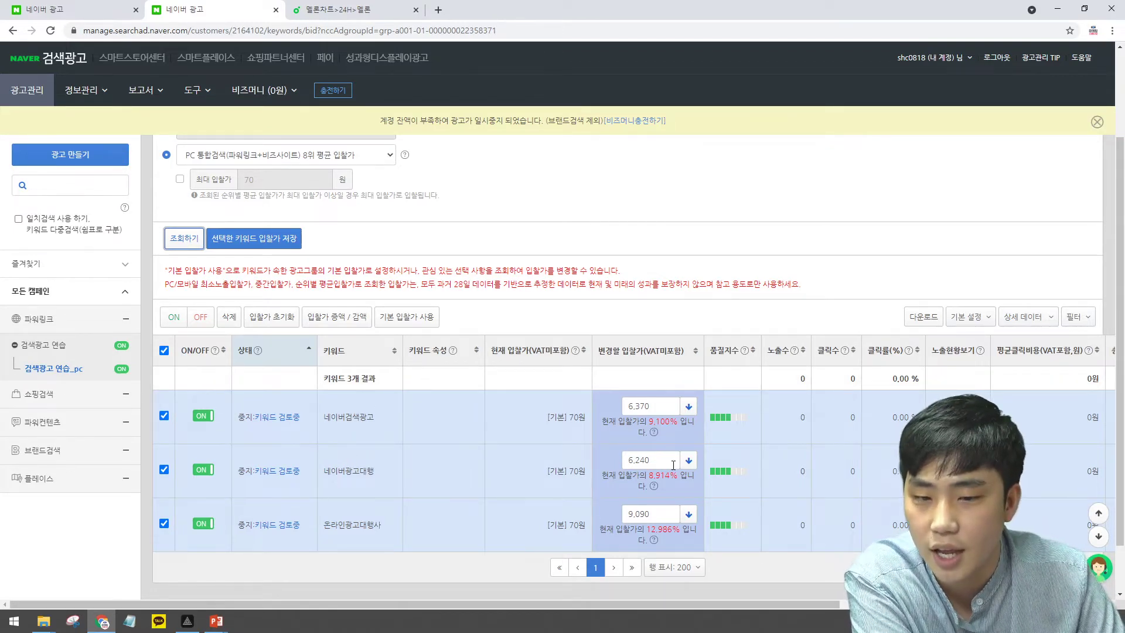
mouse_move(653, 486)
click(253, 238)
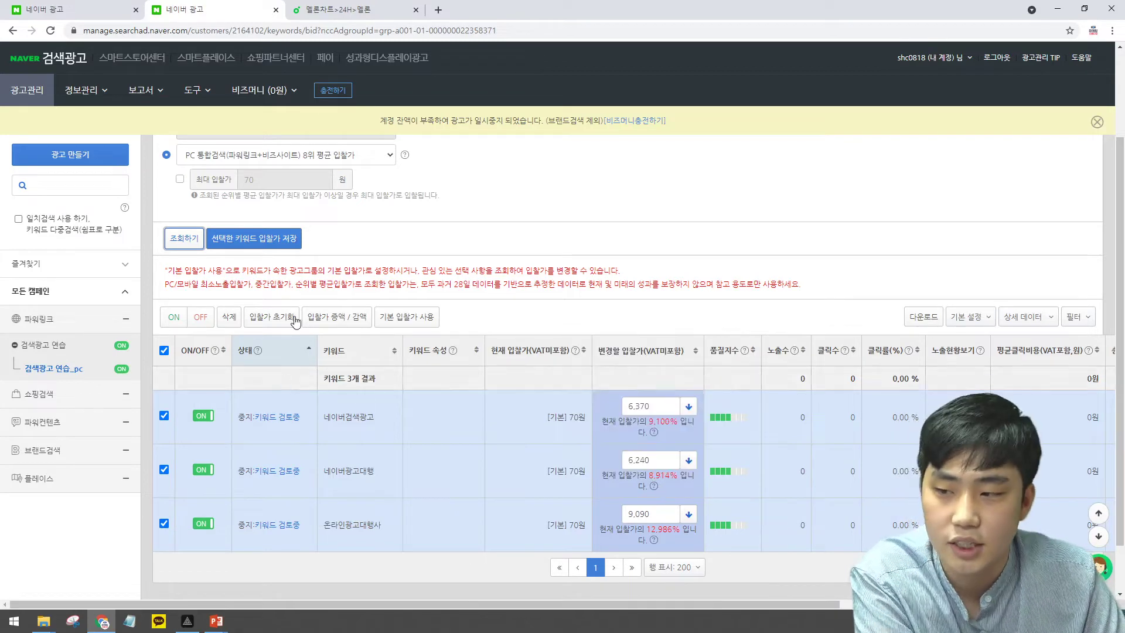
Return to the 검색광고 연습_pc ad group through its campaign and open the form for a new ad creative (소재).
click(21, 95)
click(391, 339)
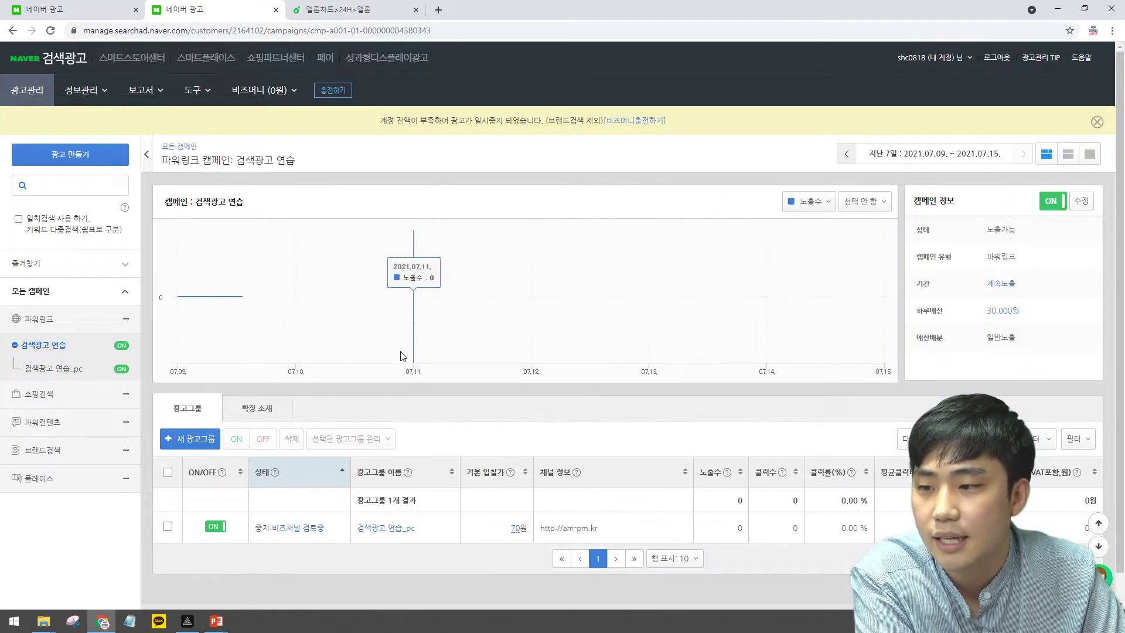
click(375, 498)
scroll(366, 496, down, 2)
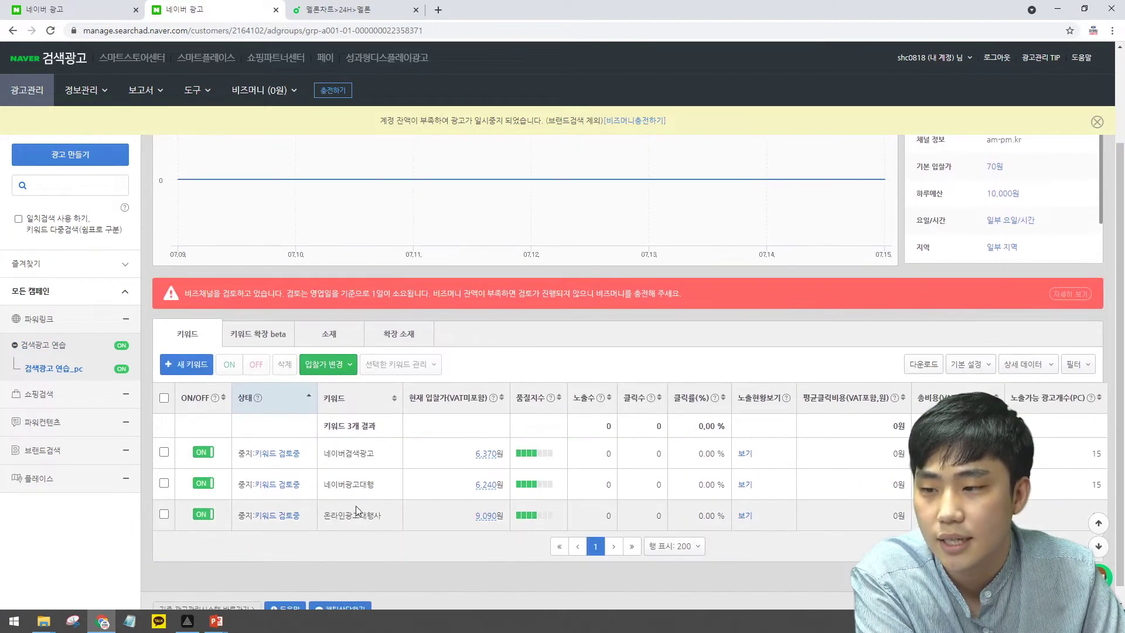
click(352, 335)
click(184, 410)
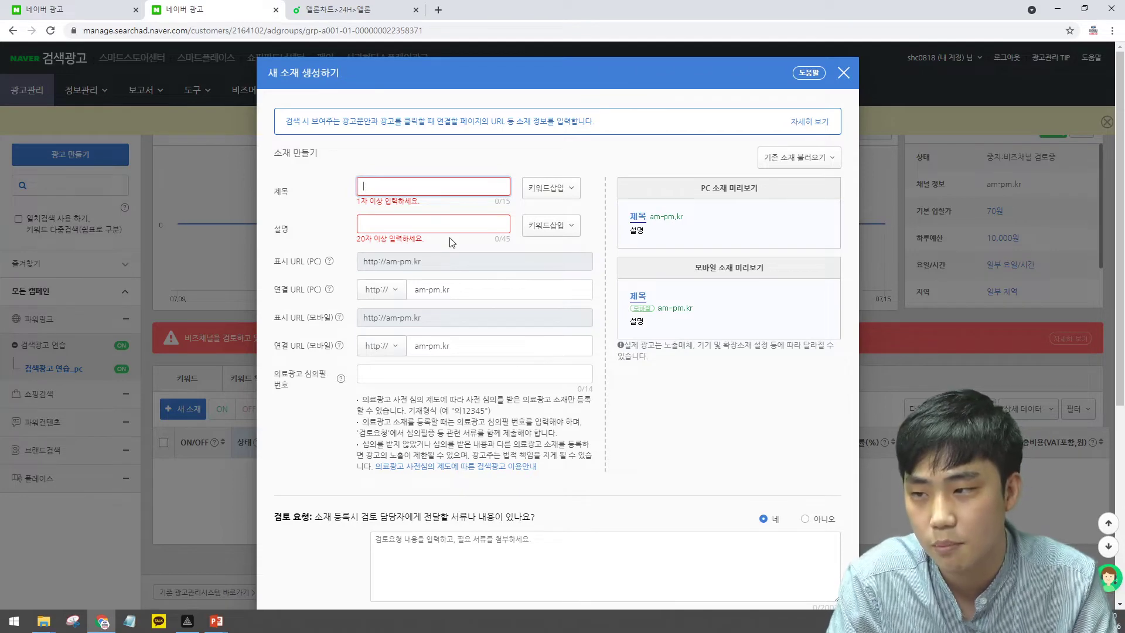
Enter "광고컨설팅 전문, AMPM" as the creative's title (제목) and move on to its description (설명).
text(광)
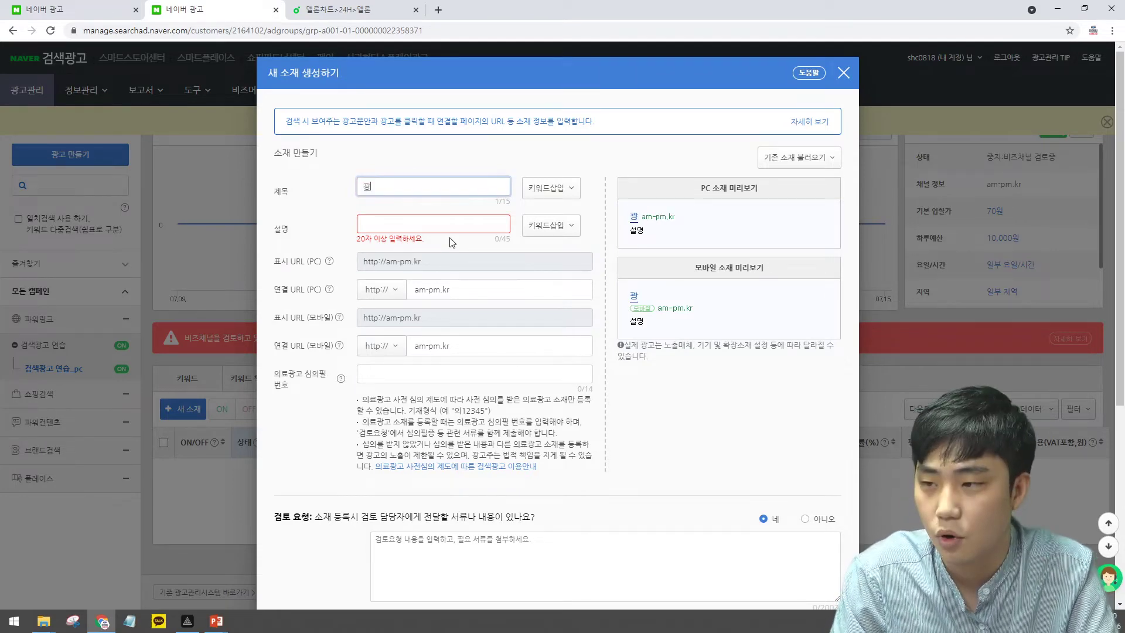
text(고컨ㅅ설팅 전문, a)
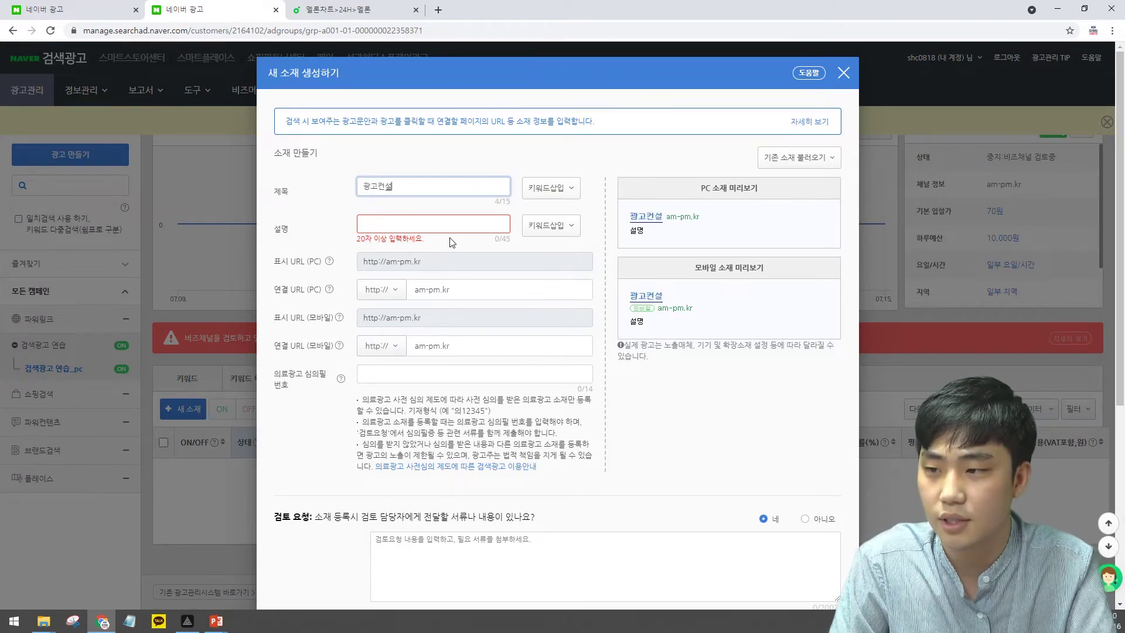
key(BackSpace)
text(AMPM)
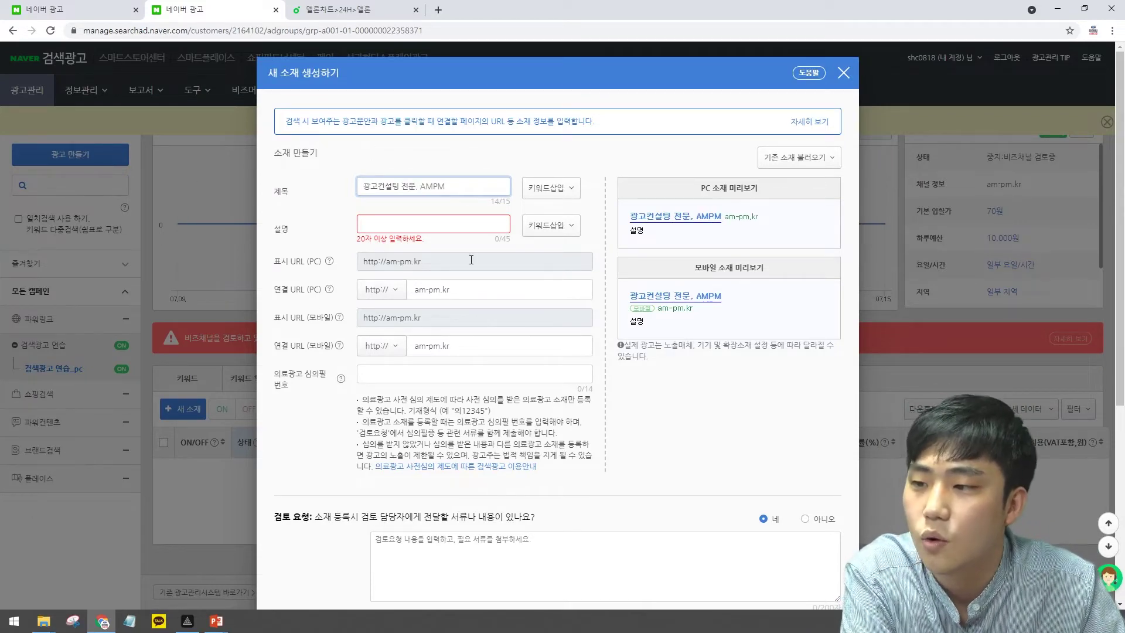
click(464, 222)
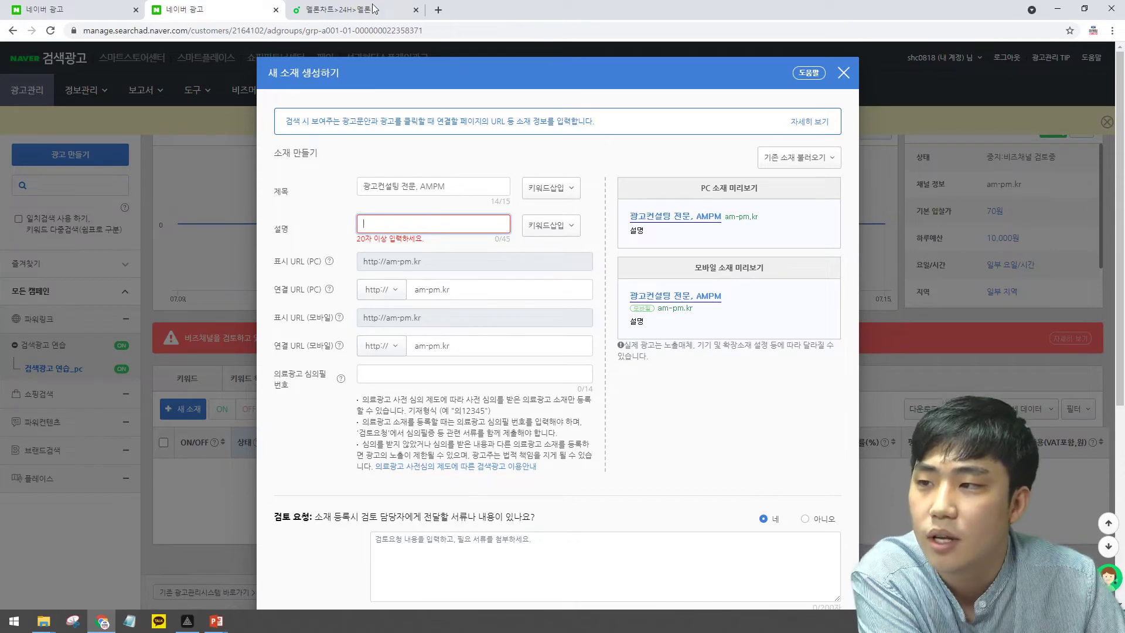
Switch to the Melon chart page and browse the 24Hits song list for ad copy ideas.
click(394, 10)
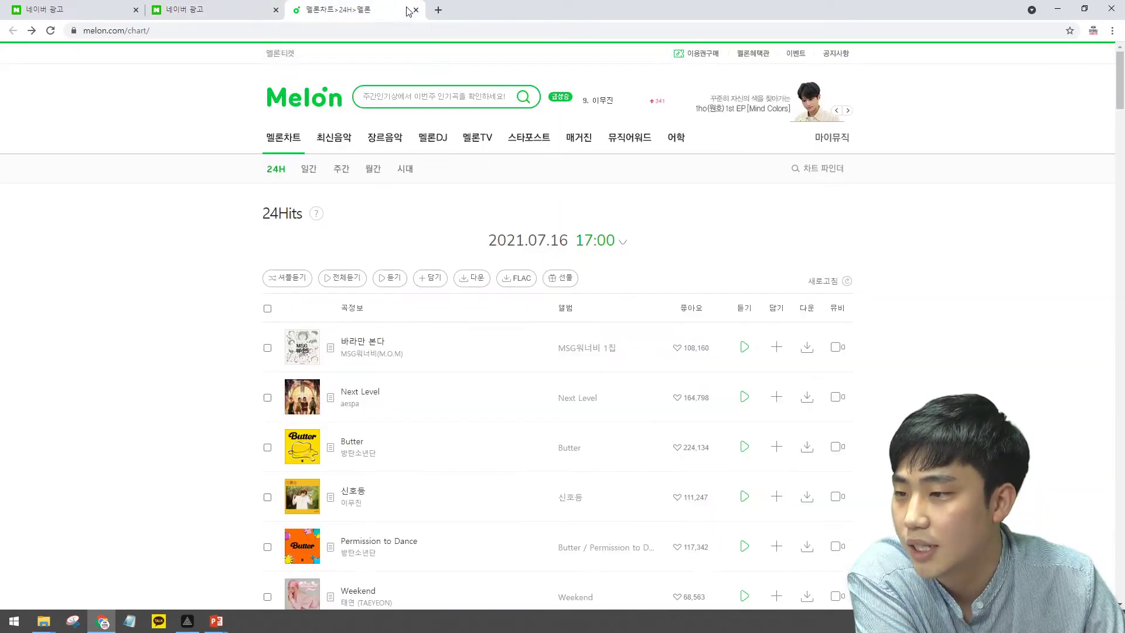
scroll(334, 301, down, 2)
scroll(359, 277, down, 2)
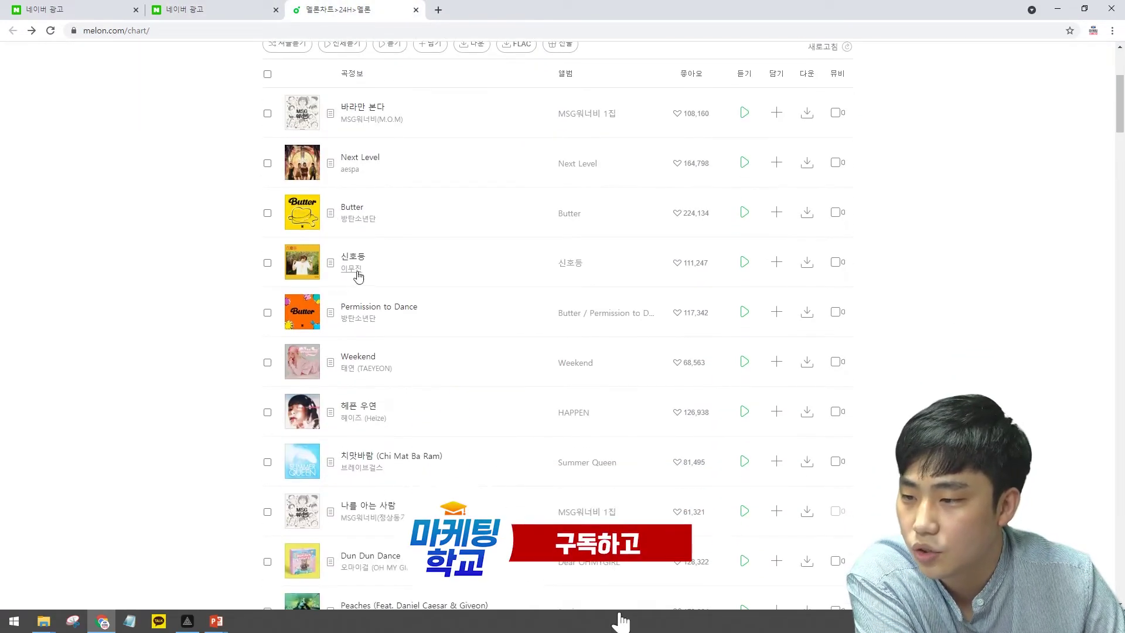
scroll(354, 334, down, 4)
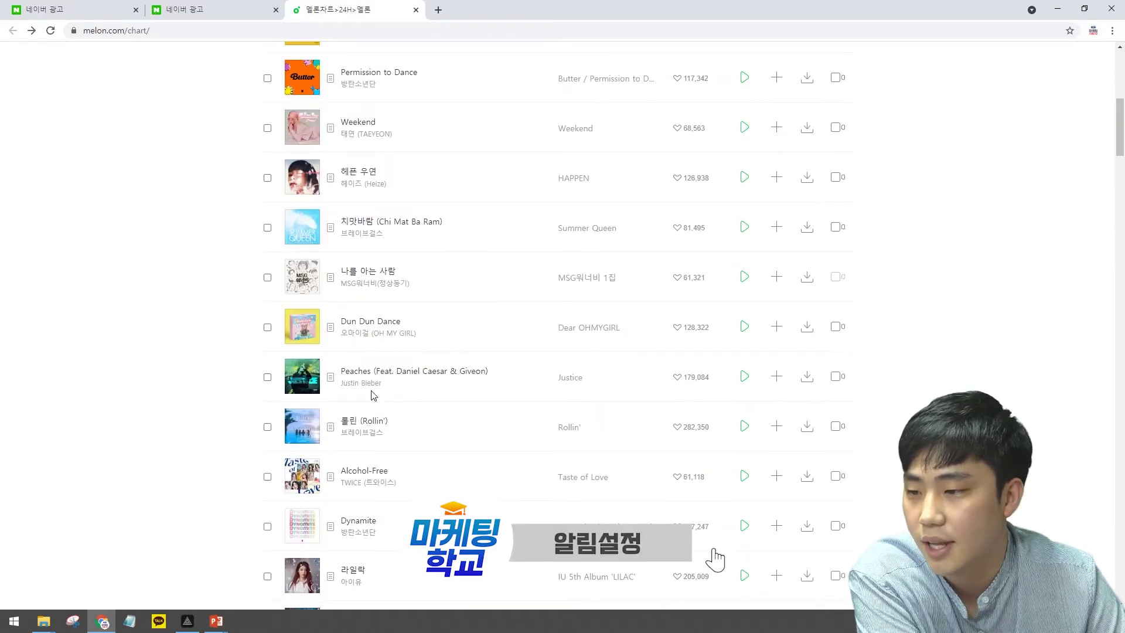
scroll(374, 398, down, 6)
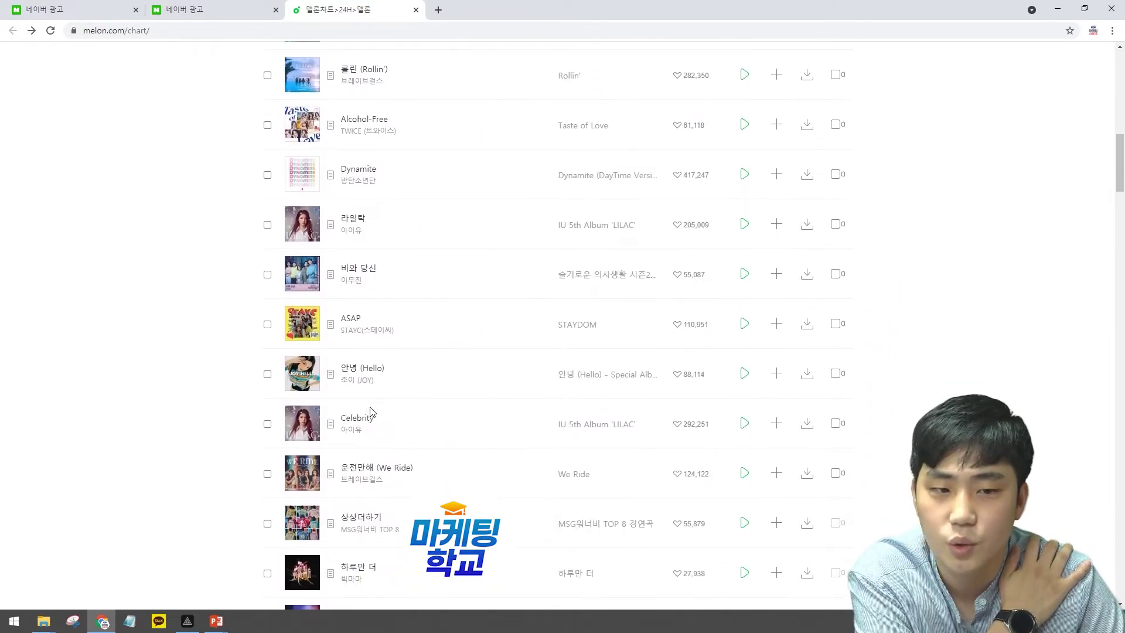
scroll(371, 412, up, 2)
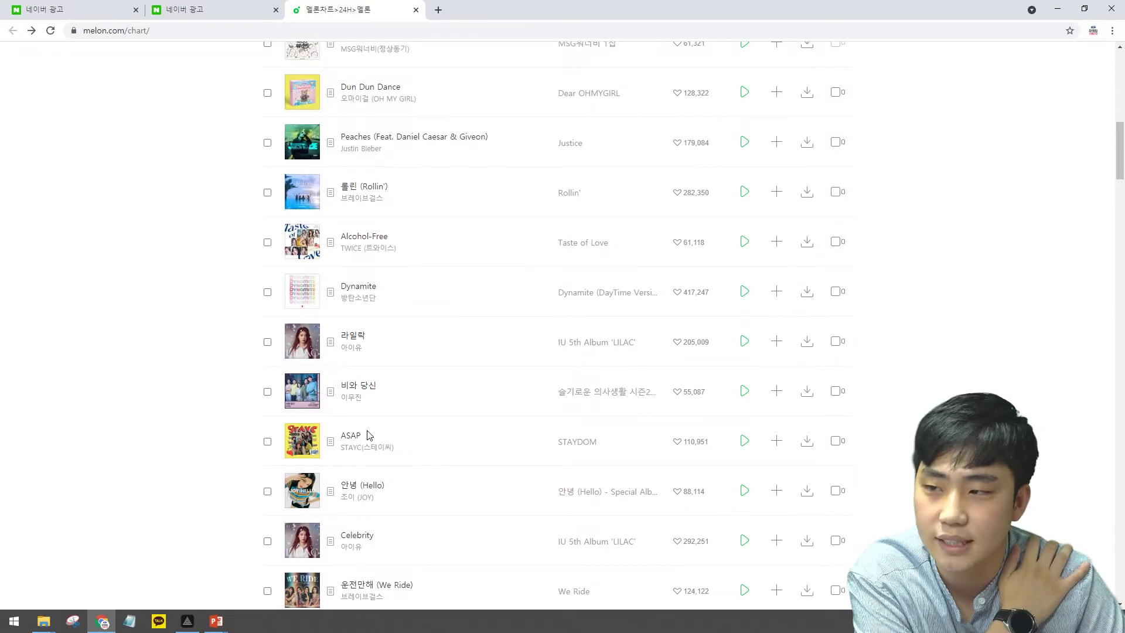
scroll(370, 435, up, 6)
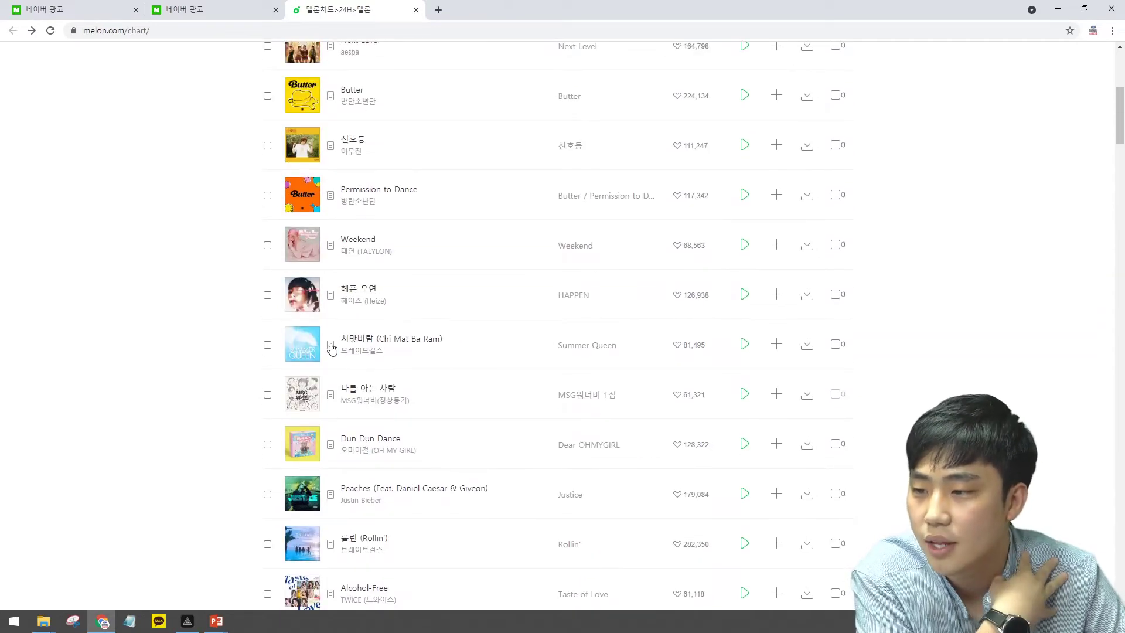
Open the song details of 치맛바람 (Chi Mat Ba Ram), expand the lyrics and highlight the verse mentioning "지루함" and "따분함".
click(332, 346)
scroll(535, 418, down, 1)
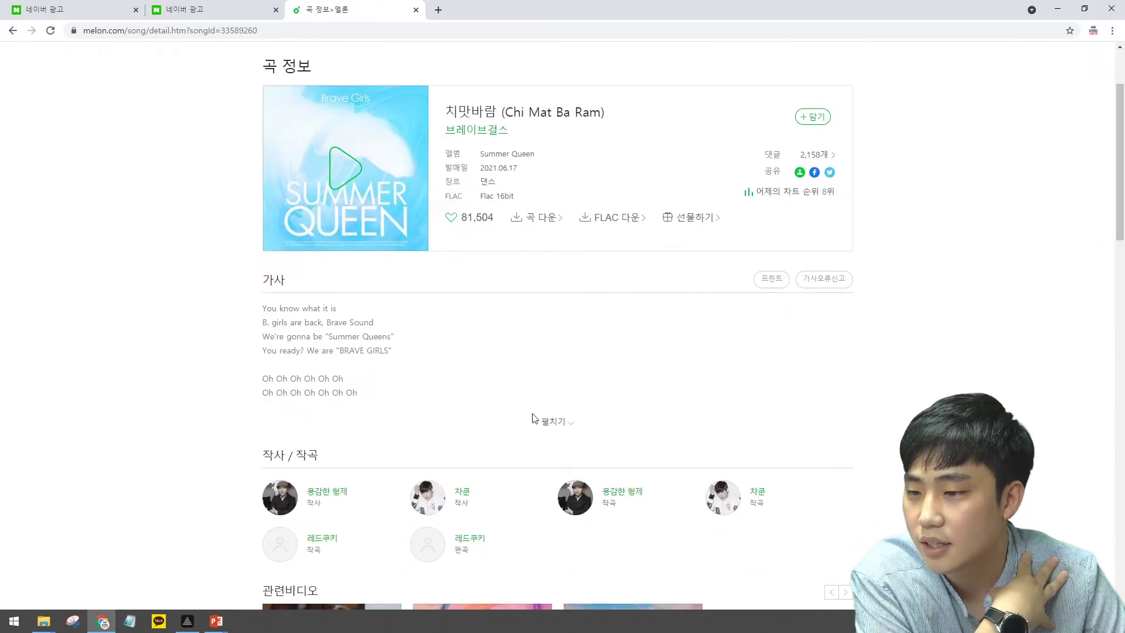
click(556, 422)
scroll(548, 423, down, 4)
scroll(202, 89, down, 1)
drag(387, 187, 252, 186)
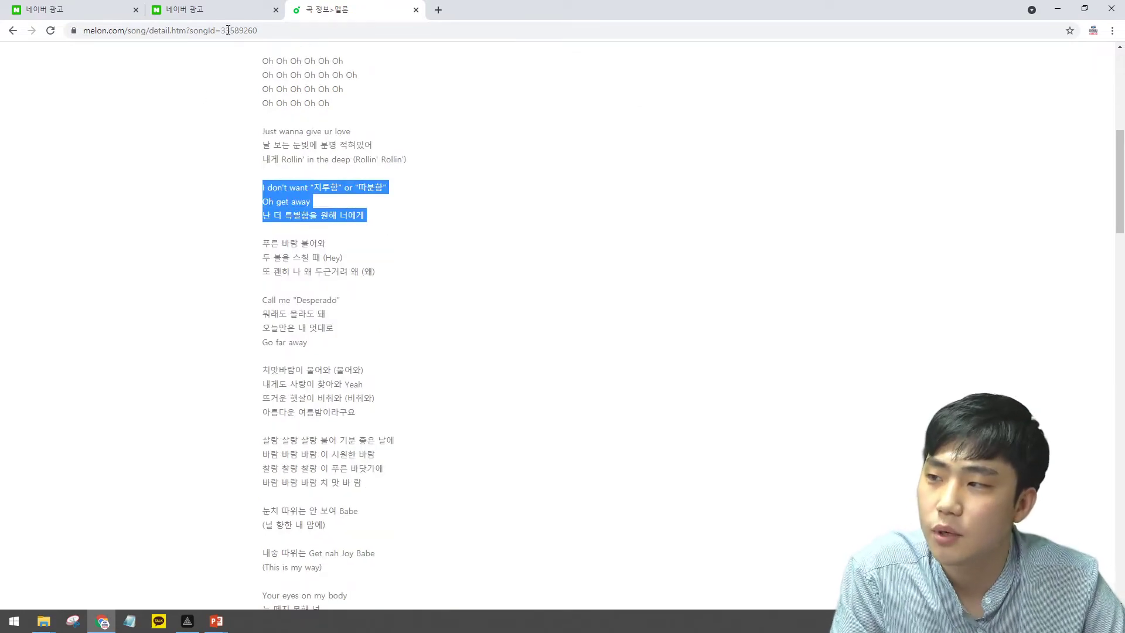
Return to the Naver ad creative form and enter the description "지루하고 따분한 광고는 NO 광고주의 성장을 위해 준비된 컨설팅 전문 대행사".
click(231, 9)
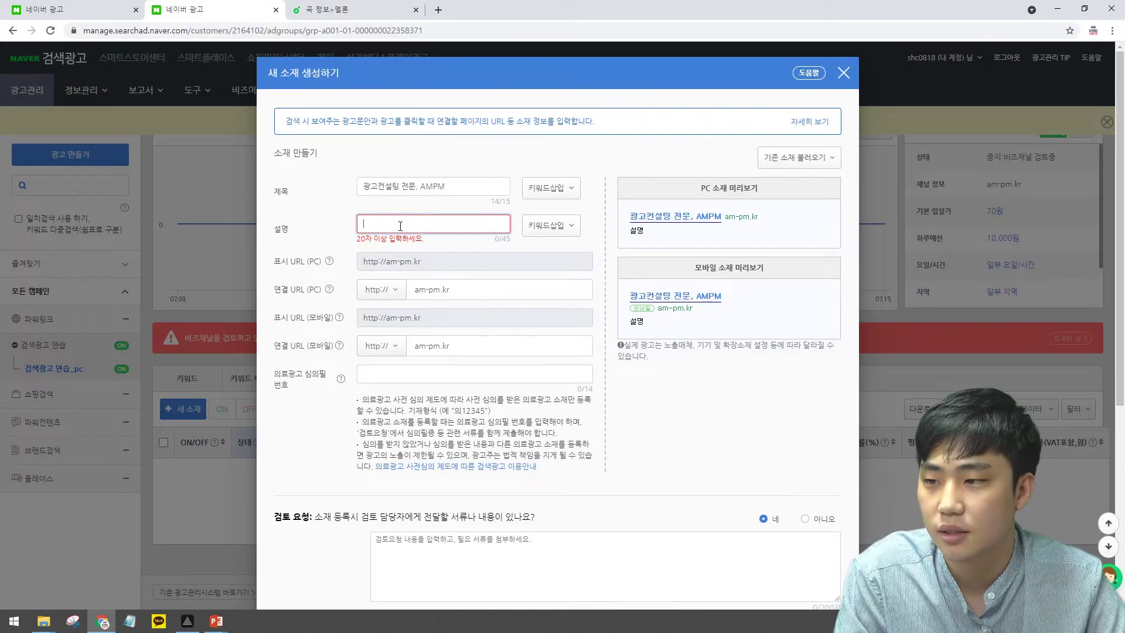
text(지루하고 따분한 광고는 NO)
key(ctrl+Tab)
key(ctrl+shift+Tab)
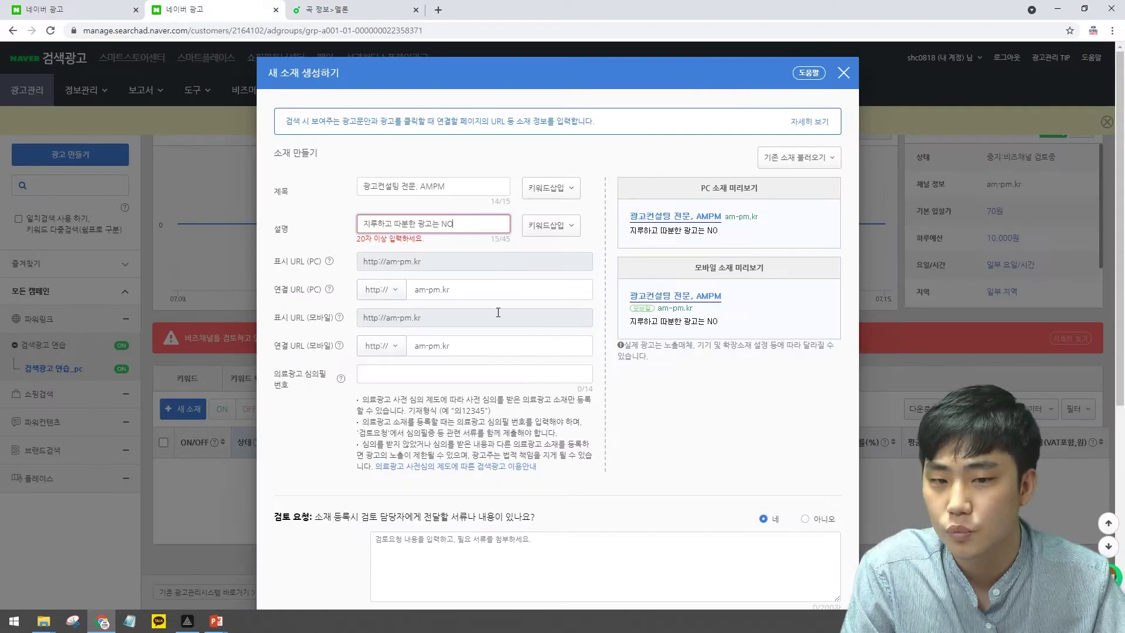
text(광고주의 성장을 위해)
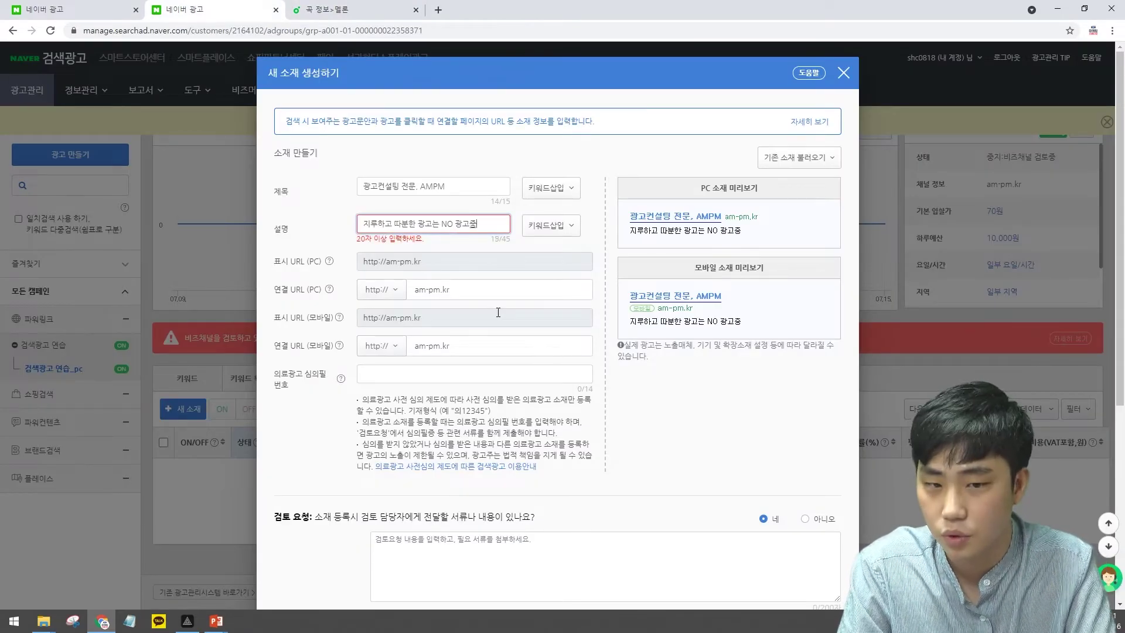
text( 준비된 컨설팅 전문 대행사)
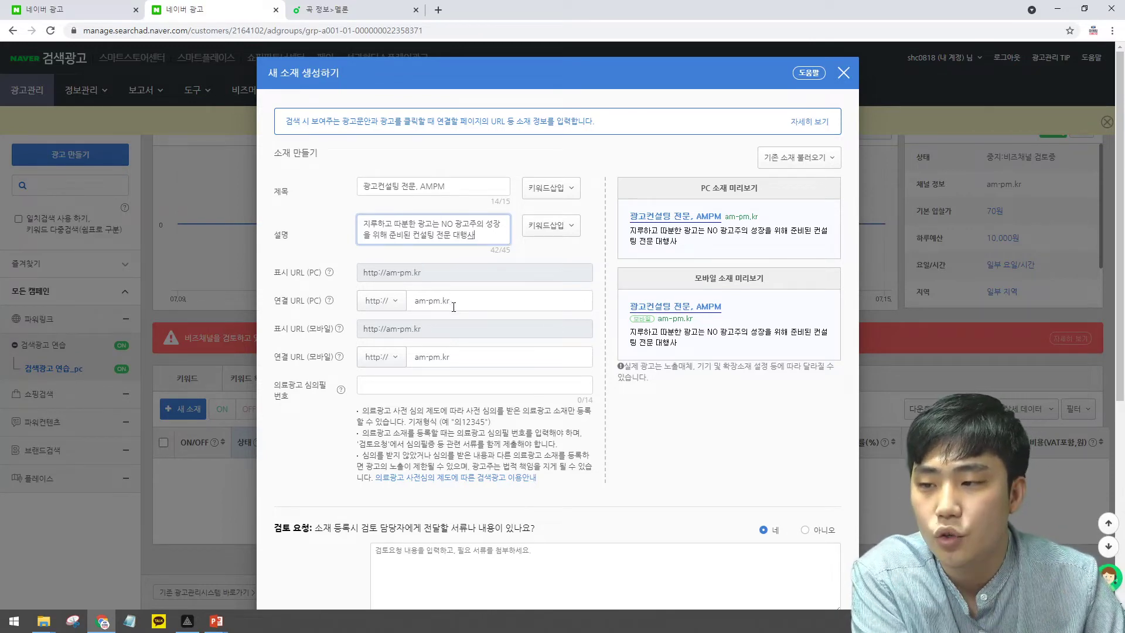
Keep am-pm.kr as the PC link URL, set the review request (검토 요청) to 아니오 and save the creative.
drag(278, 303, 307, 302)
click(547, 307)
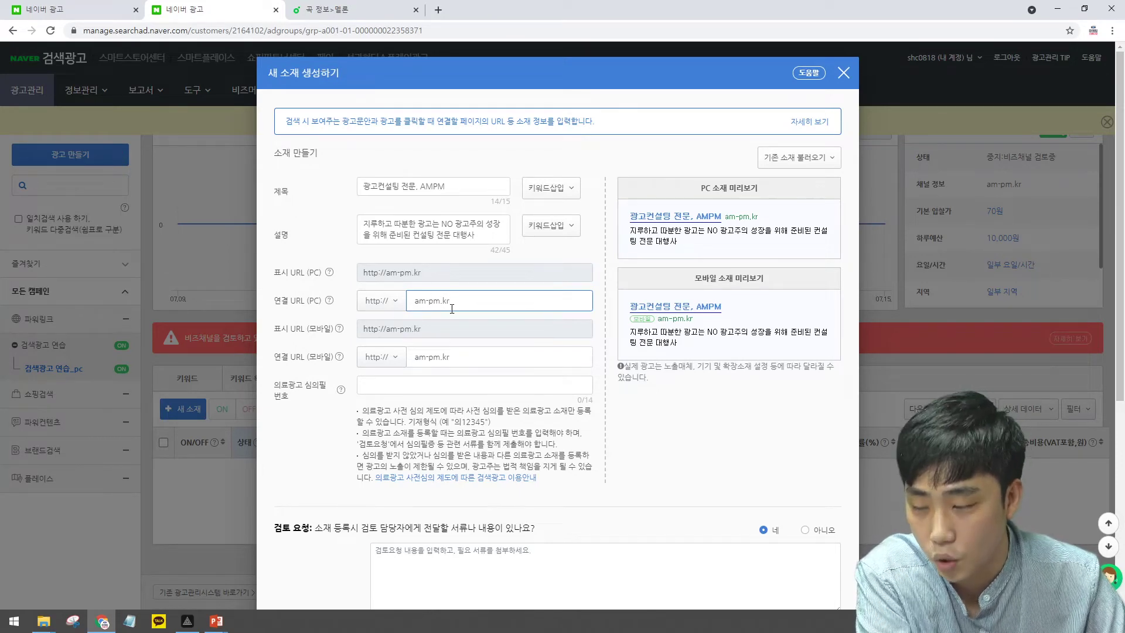
scroll(349, 440, down, 2)
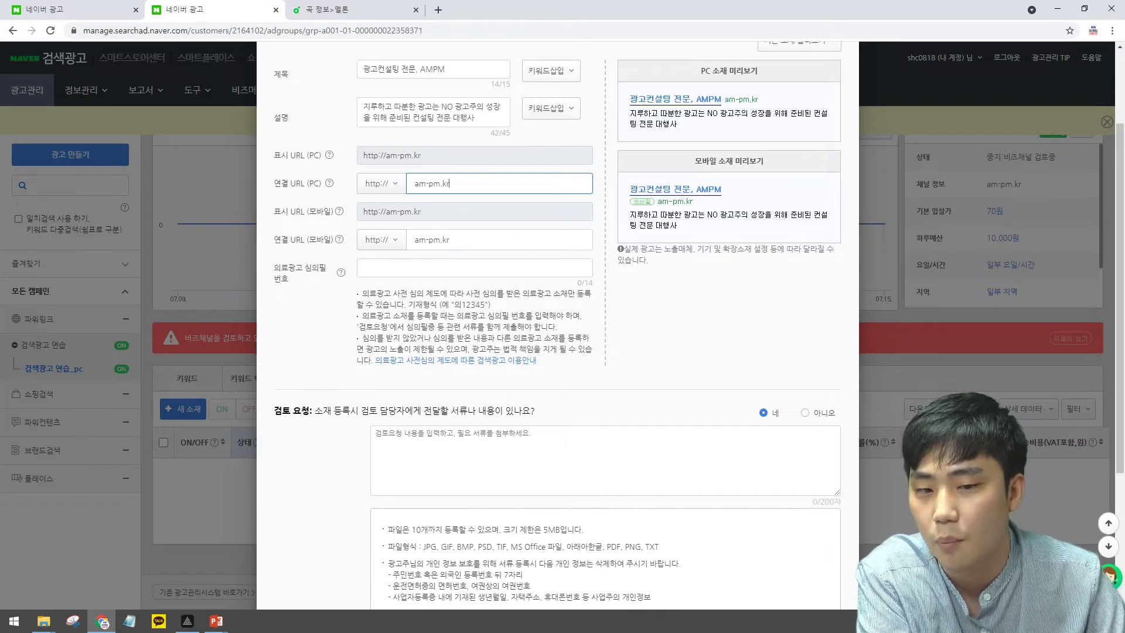
click(808, 413)
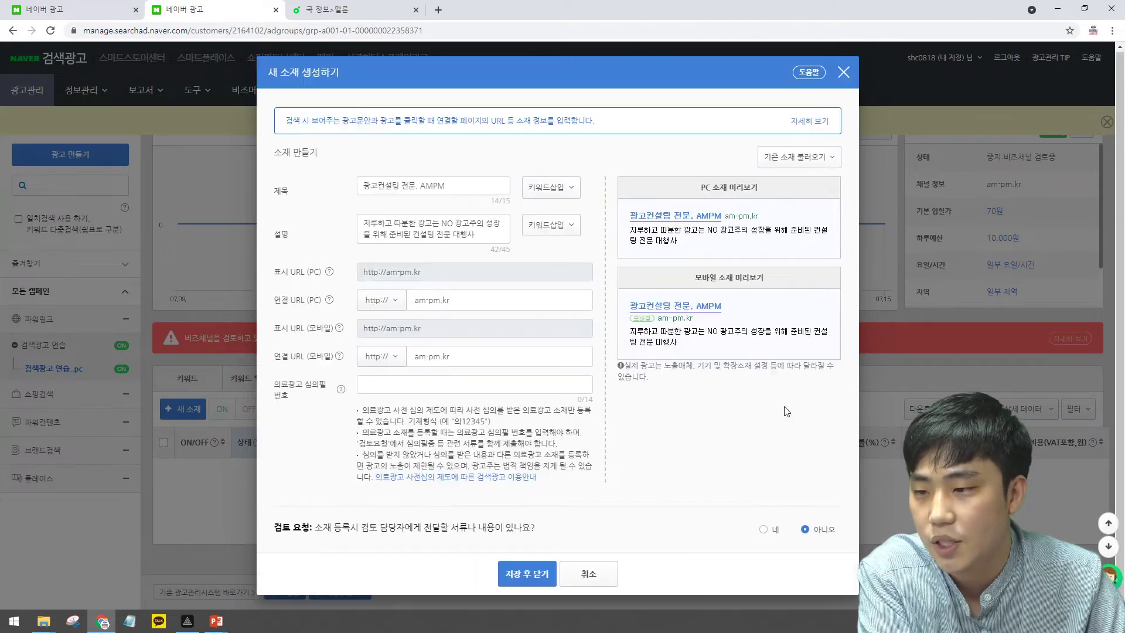
click(527, 573)
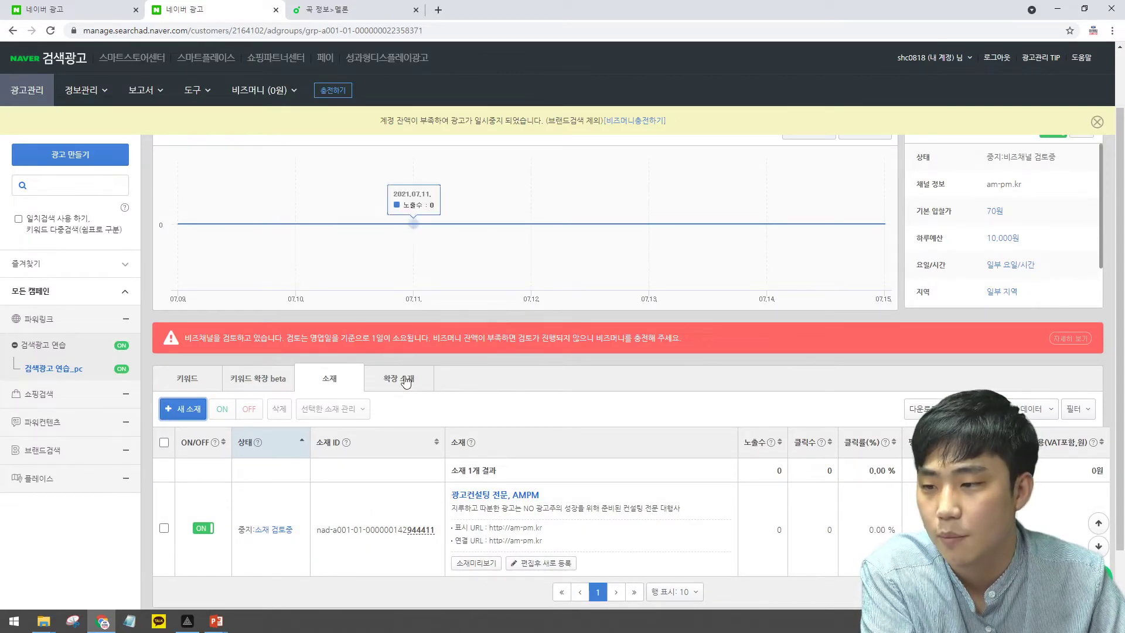
Add a 파워링크 이미지 extension (확장 소재) to the ad group using image.png from the image library.
click(410, 385)
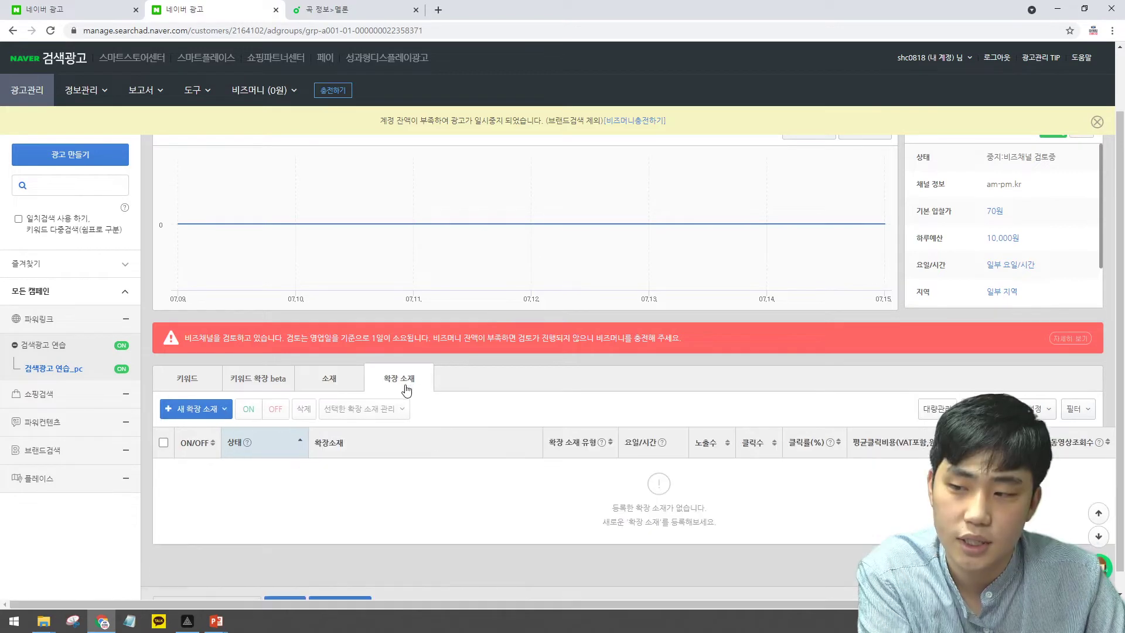
click(208, 417)
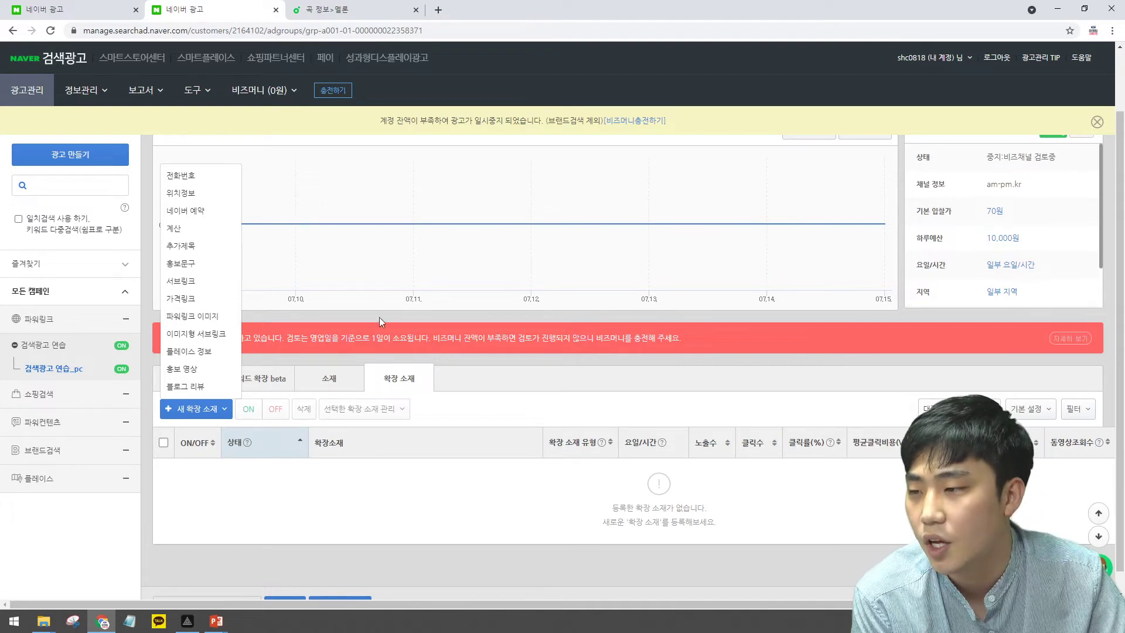
click(191, 317)
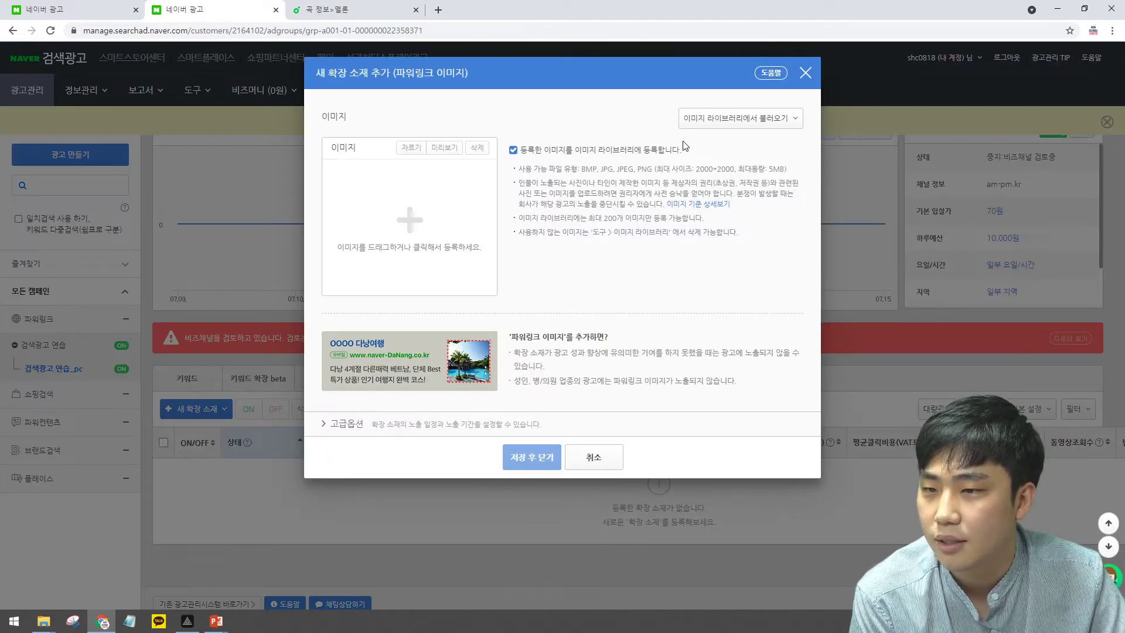
click(707, 119)
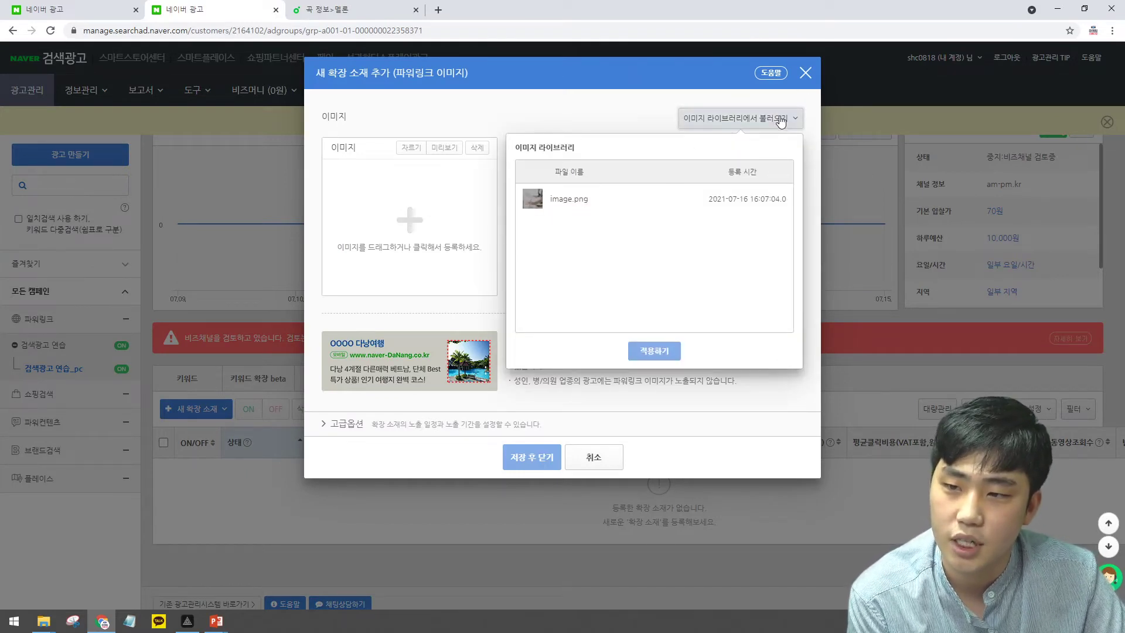
click(562, 202)
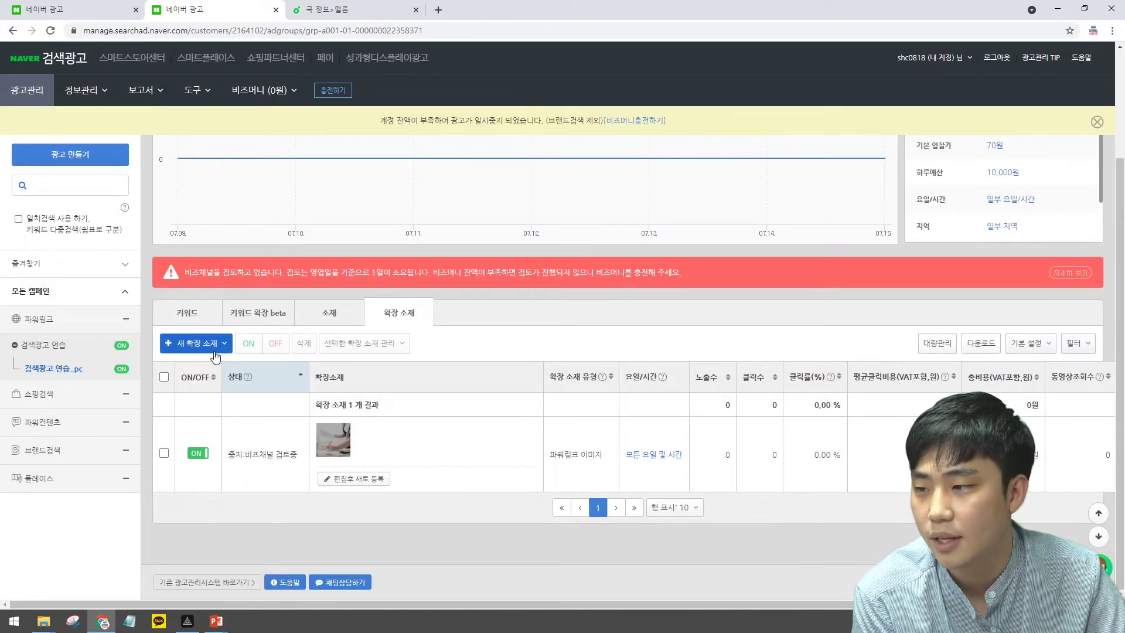
Start a location (위치정보) extension and choose to create a new location entry for it.
click(206, 344)
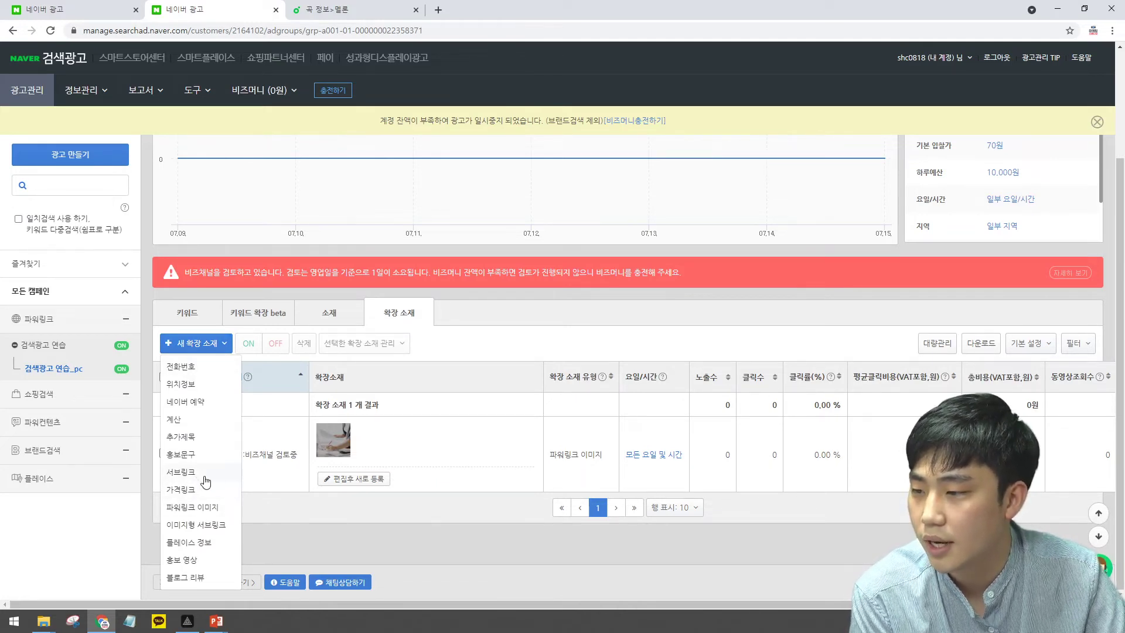
click(182, 384)
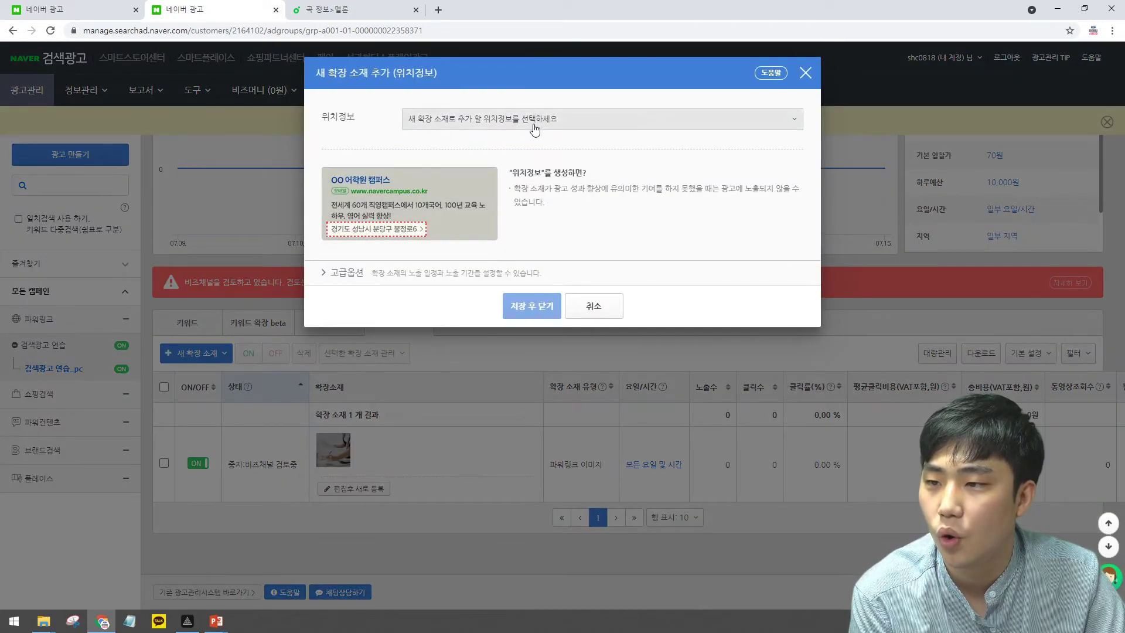
click(502, 114)
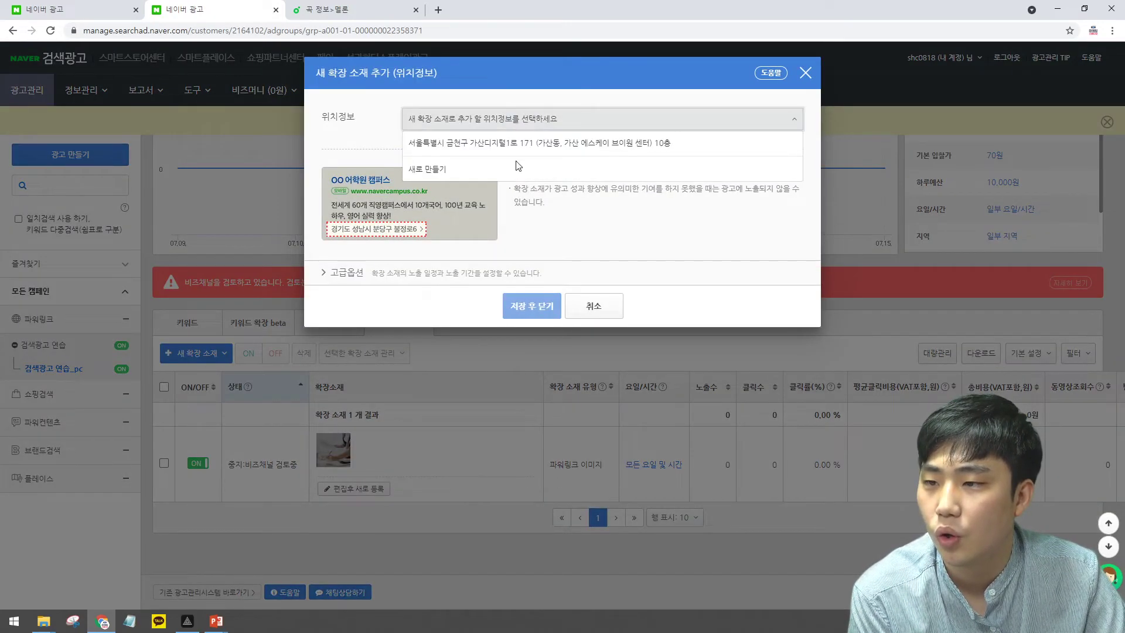
click(434, 170)
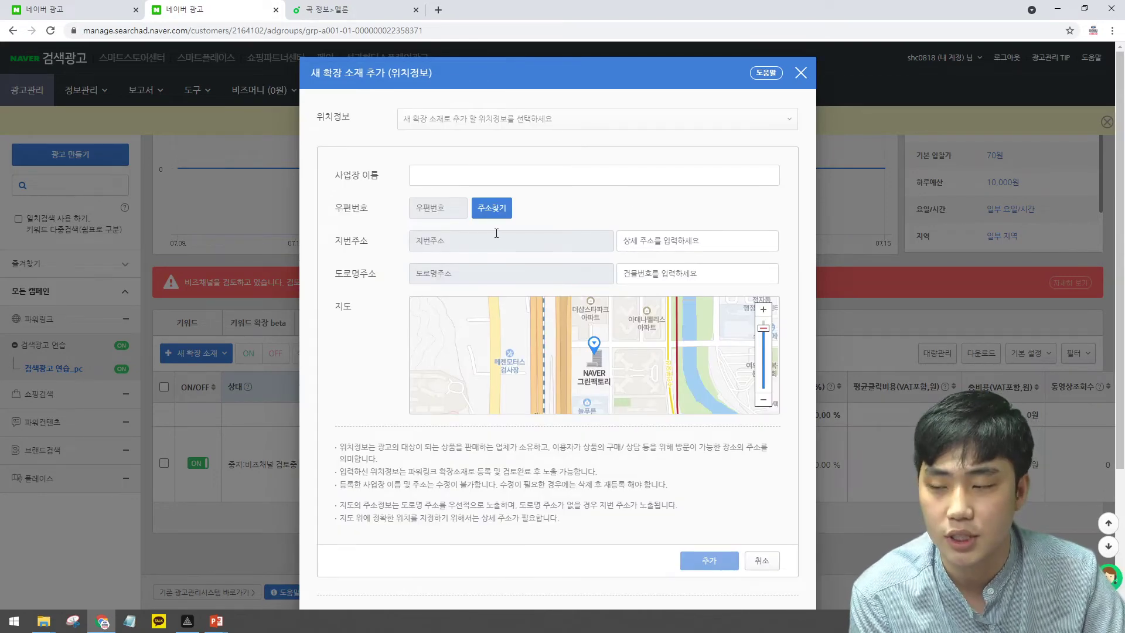
Look up the business's street address in the postal code search and select the matching address for the location.
click(480, 208)
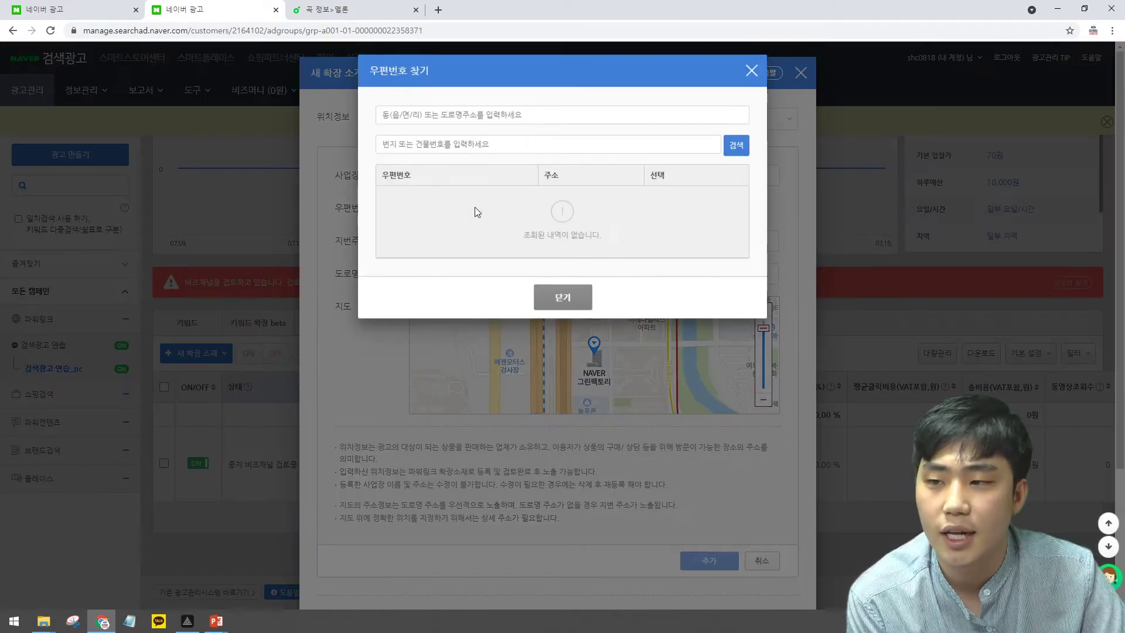
click(506, 119)
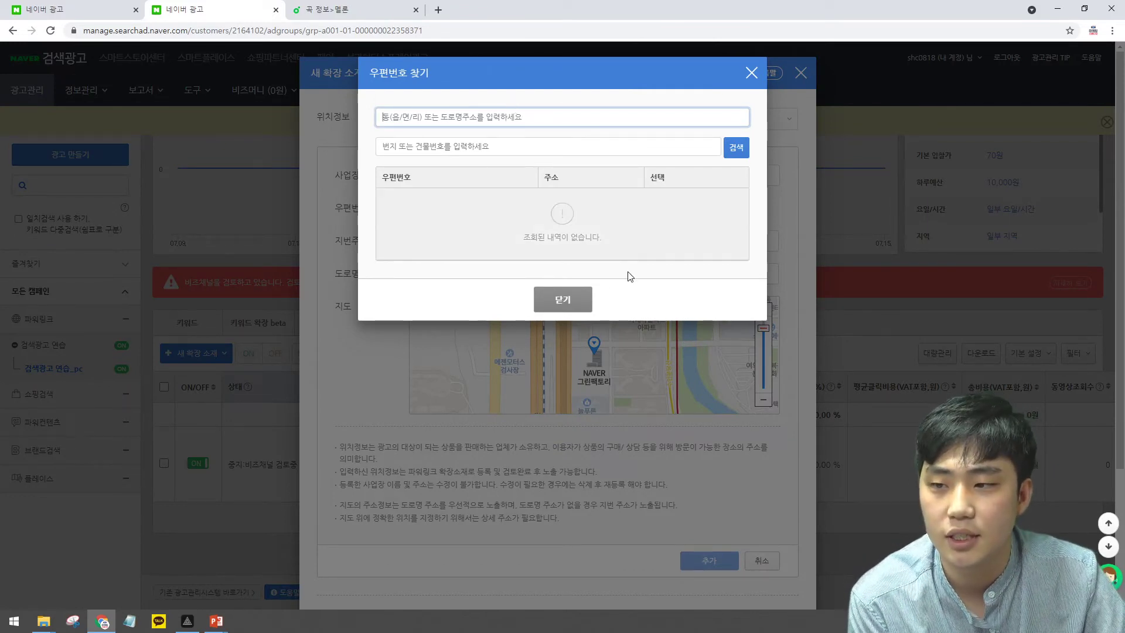
text(ㄱ)
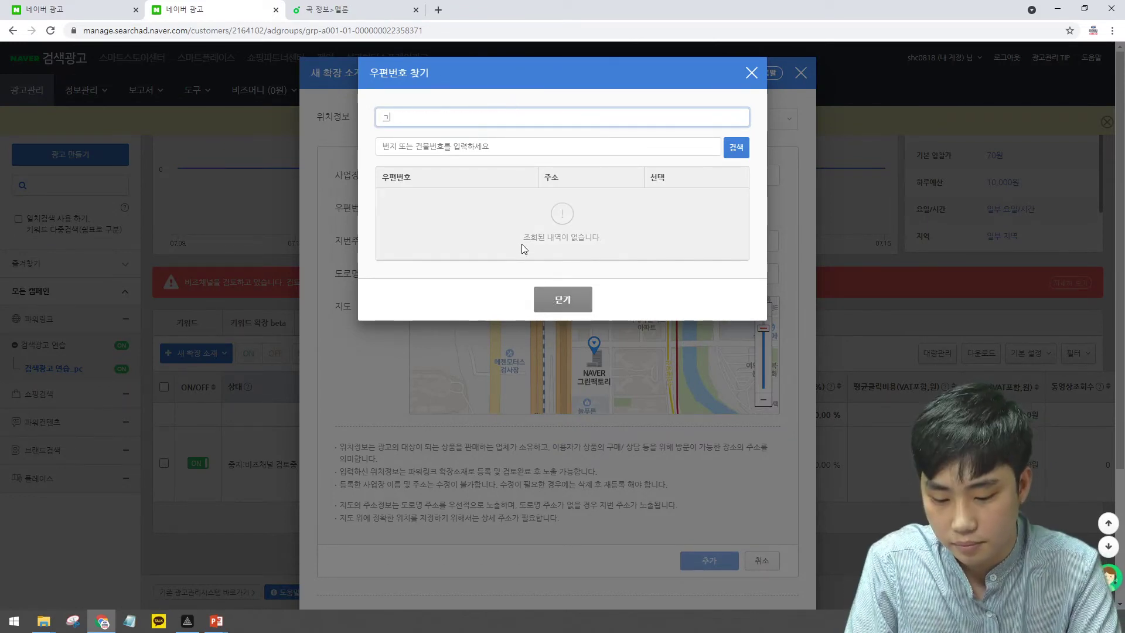
text(금천구 가산디지털1로 171)
key(Return)
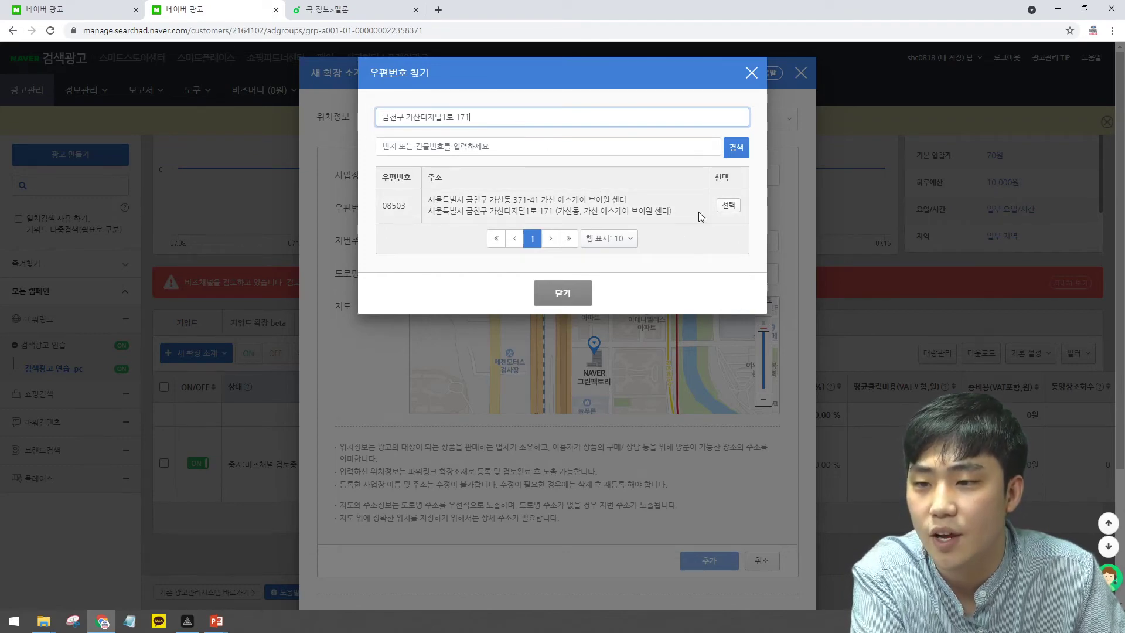
click(729, 205)
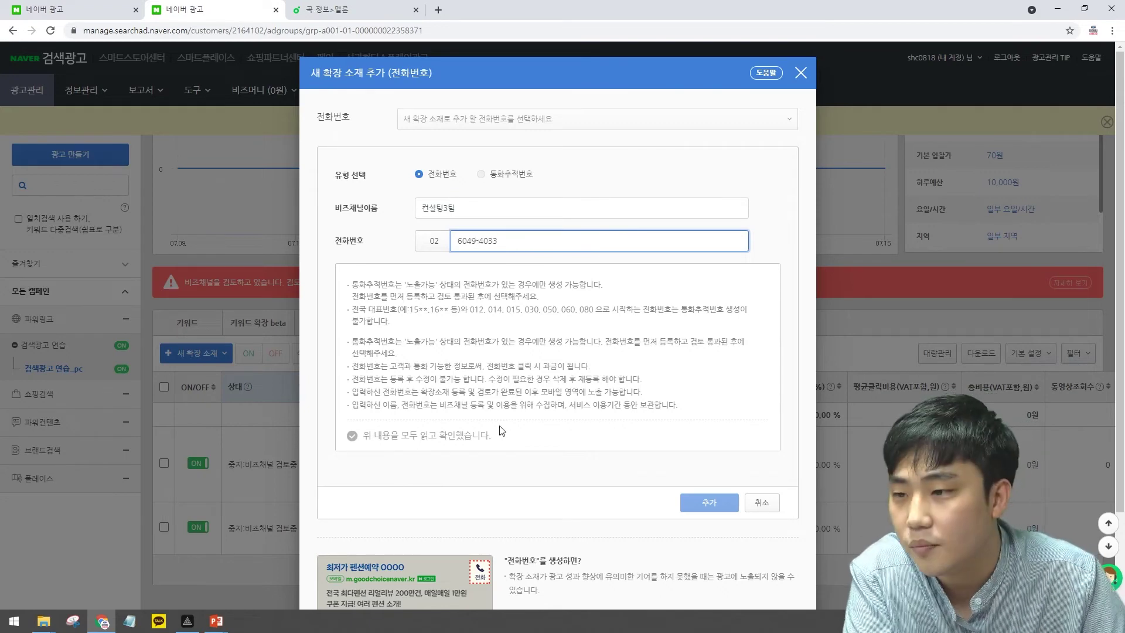
Agree to the phone number notice and add the 컨설팅3팀 phone number for the 전화번호 extension.
click(352, 436)
click(703, 503)
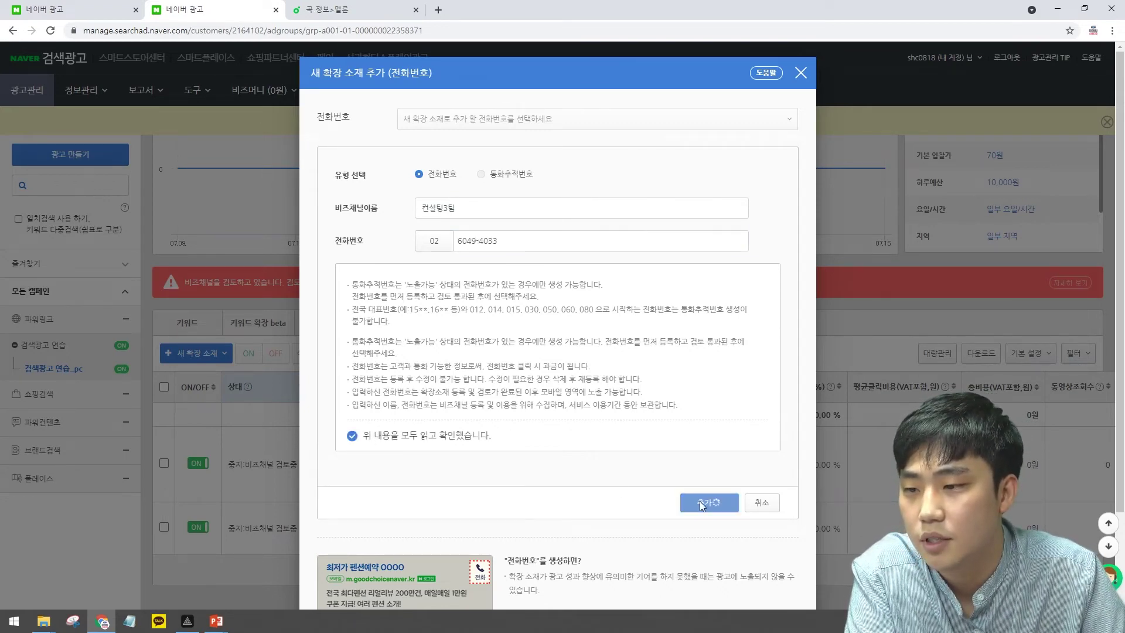
Finish adding the phone extension, and add a 홍보문구 extension with promotion type 이벤트 and the additional description "광고 상담시 배너 지원!".
click(511, 283)
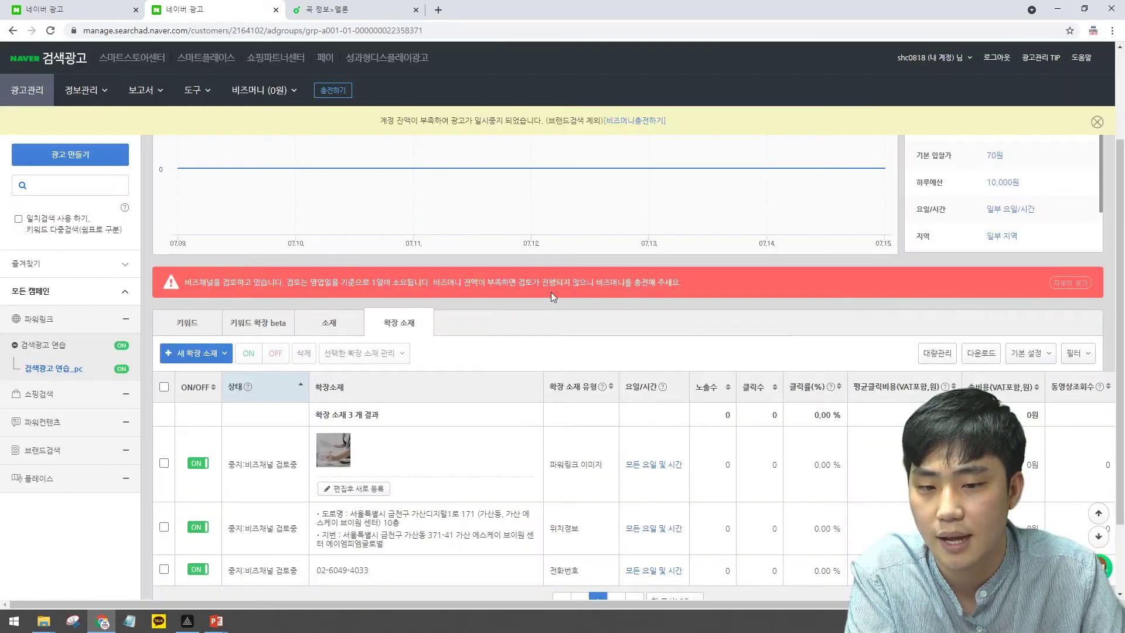
scroll(352, 305, down, 2)
click(196, 259)
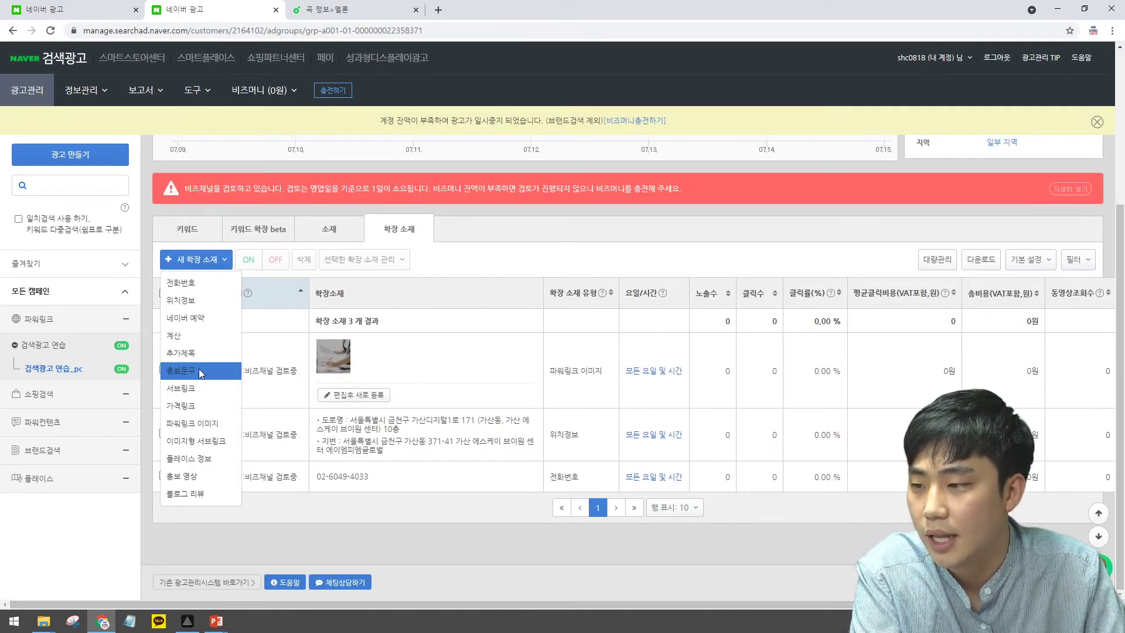
click(200, 371)
click(507, 122)
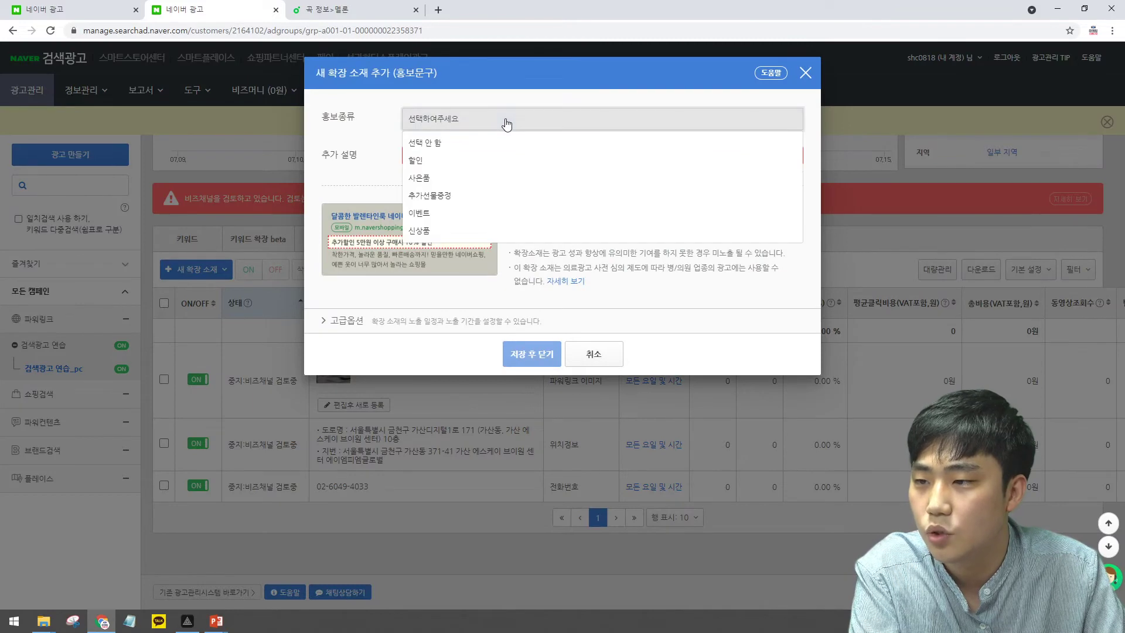
click(432, 215)
text(괴)
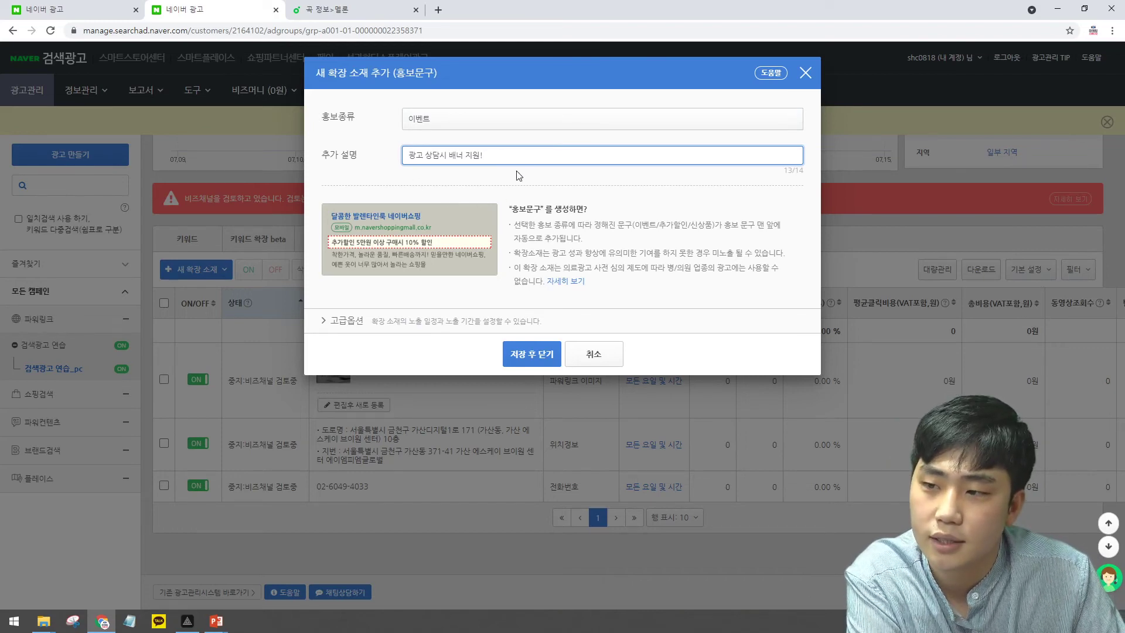
click(534, 360)
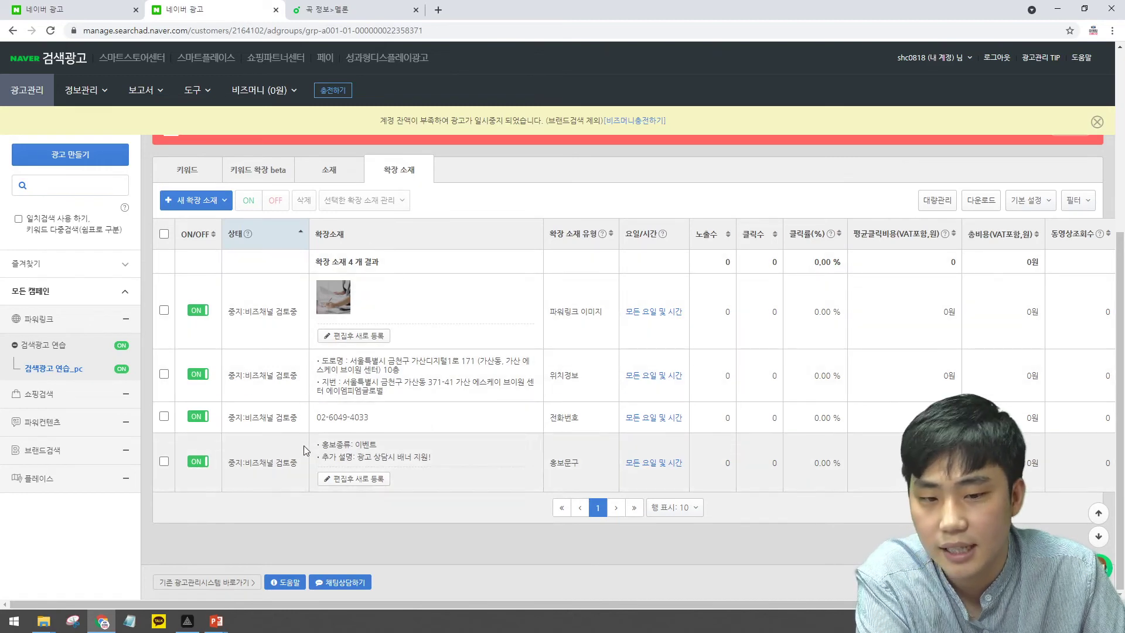
Review the ad group's registered keywords and its ad creative (소재).
click(201, 176)
scroll(201, 179, down, 1)
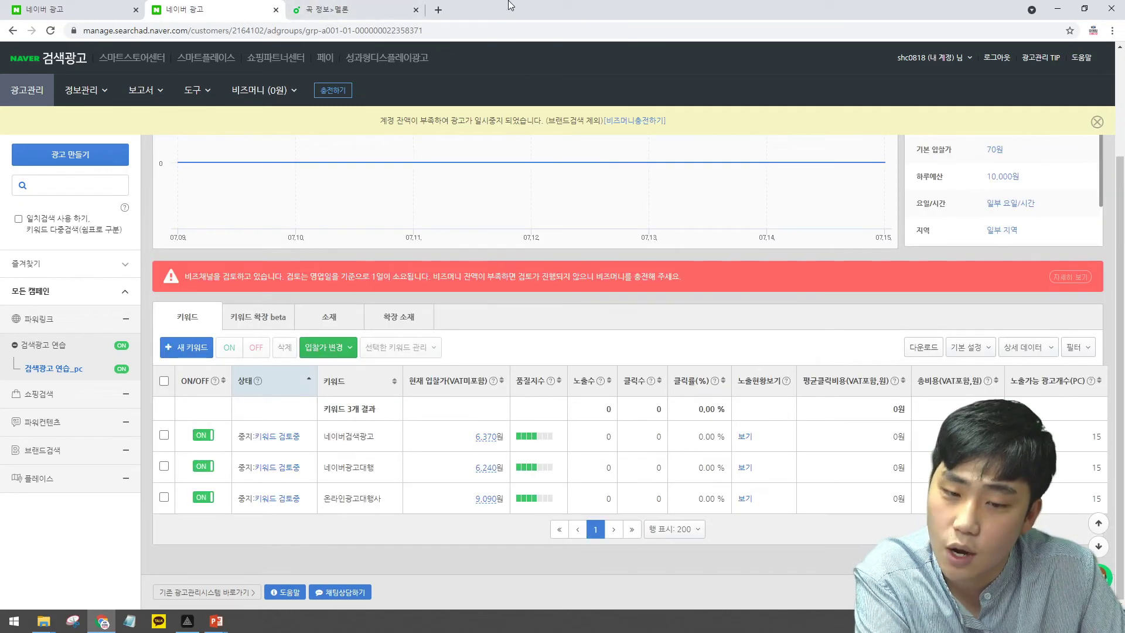
click(340, 315)
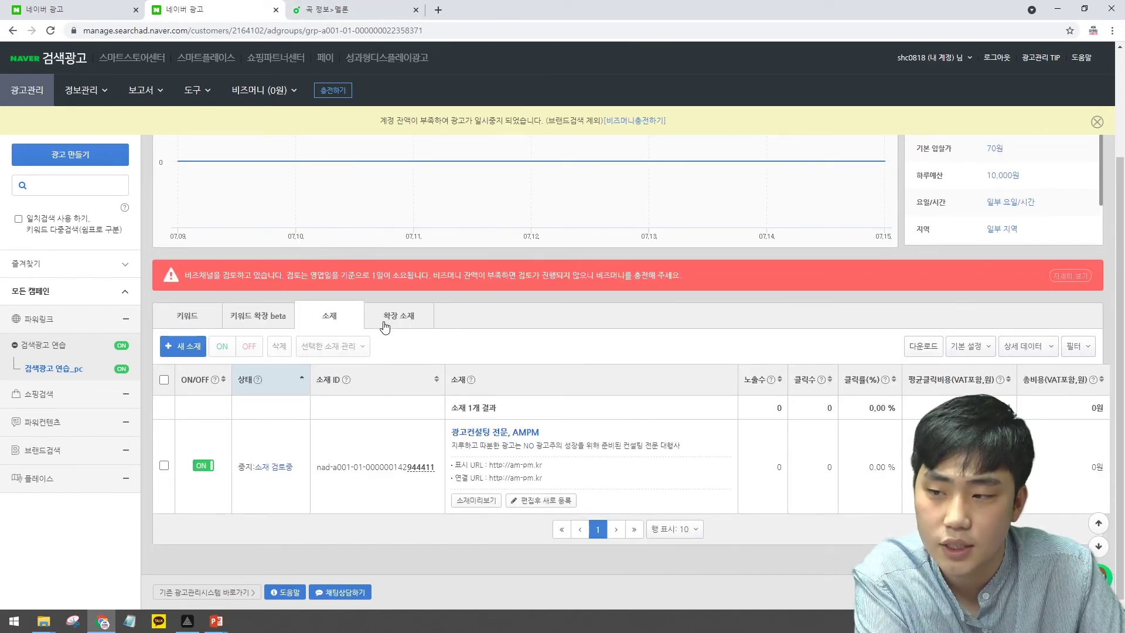